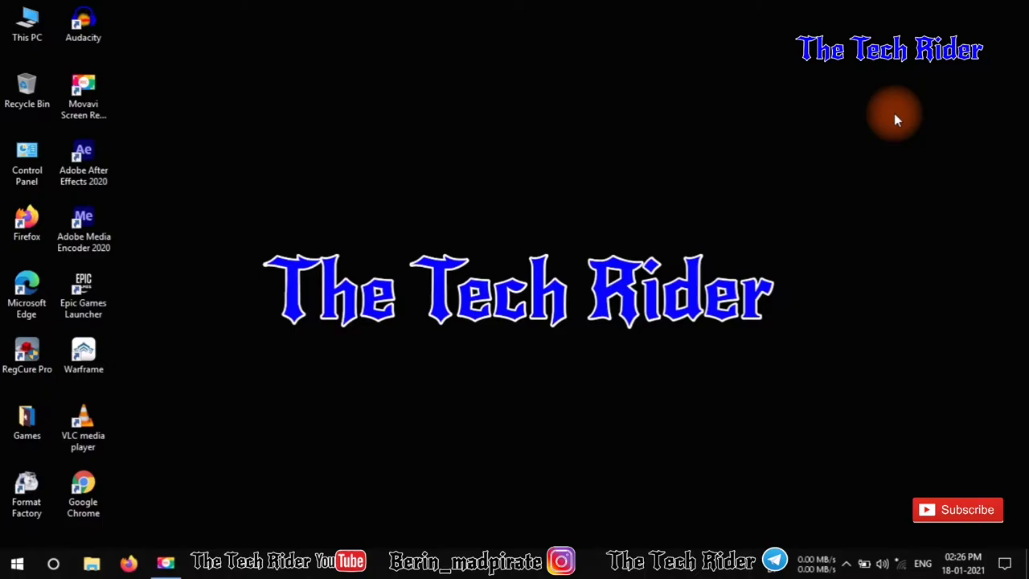
Refresh the desktop three times
{"action": "right_click", "coordinate": [376, 78]}
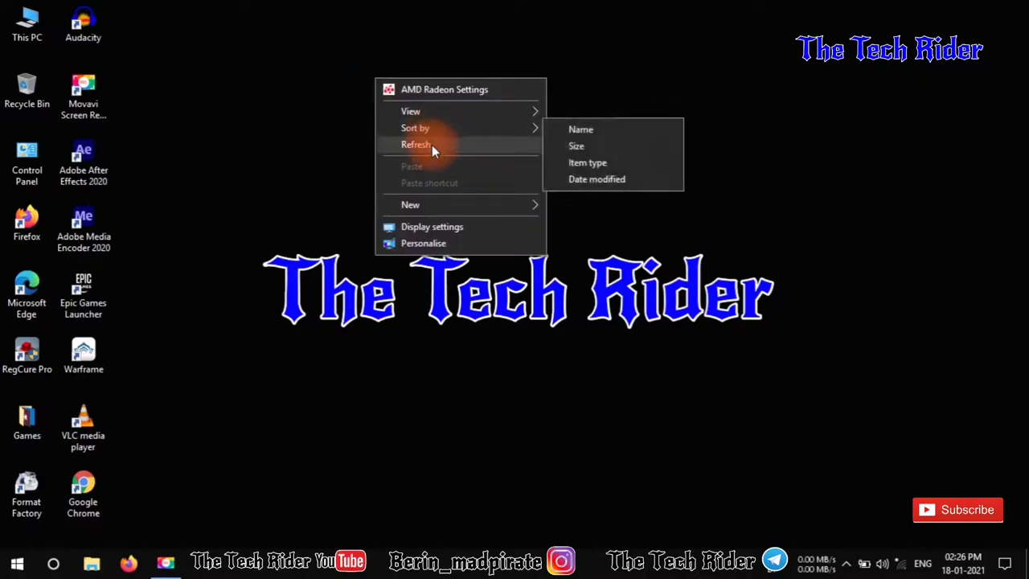
{"action": "left_click", "coordinate": [431, 144]}
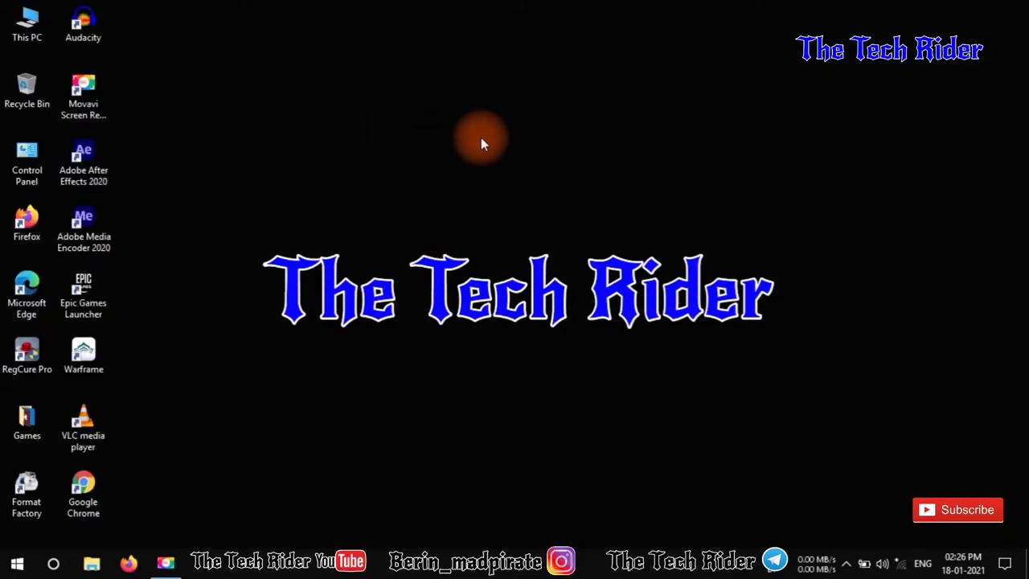
{"action": "right_click", "coordinate": [402, 76]}
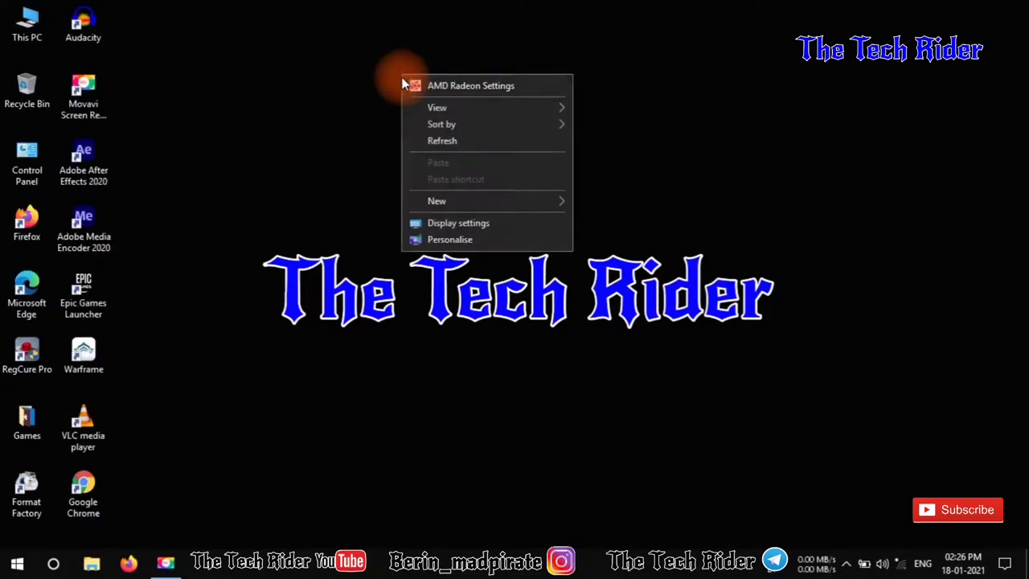
{"action": "left_click", "coordinate": [470, 140]}
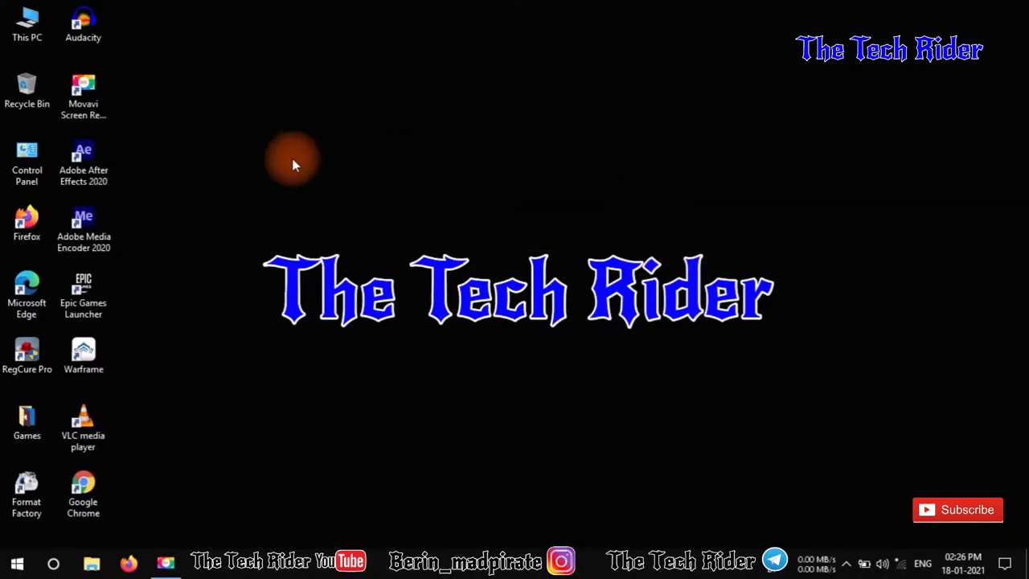
{"action": "right_click", "coordinate": [263, 152]}
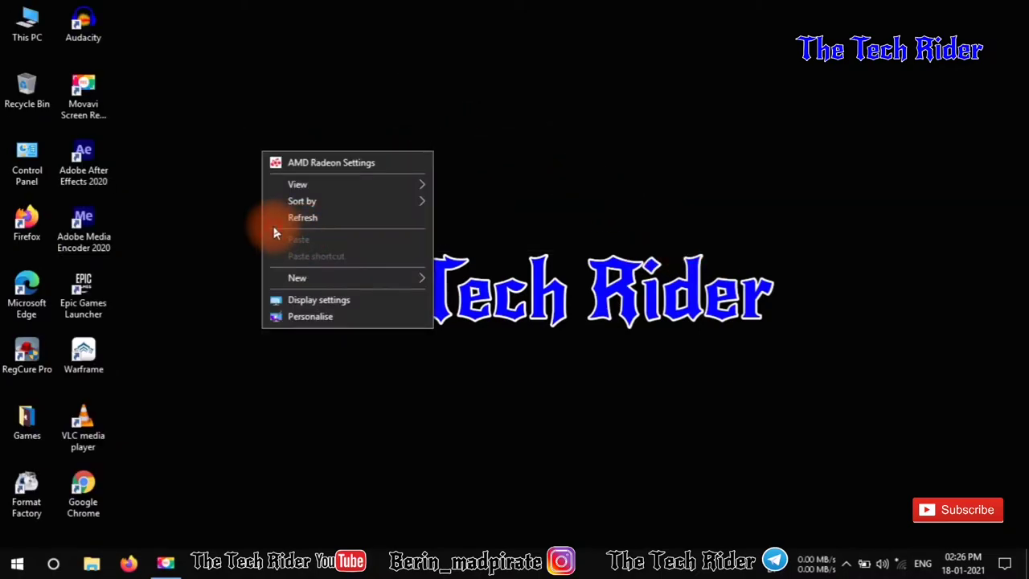
{"action": "left_click", "coordinate": [321, 218]}
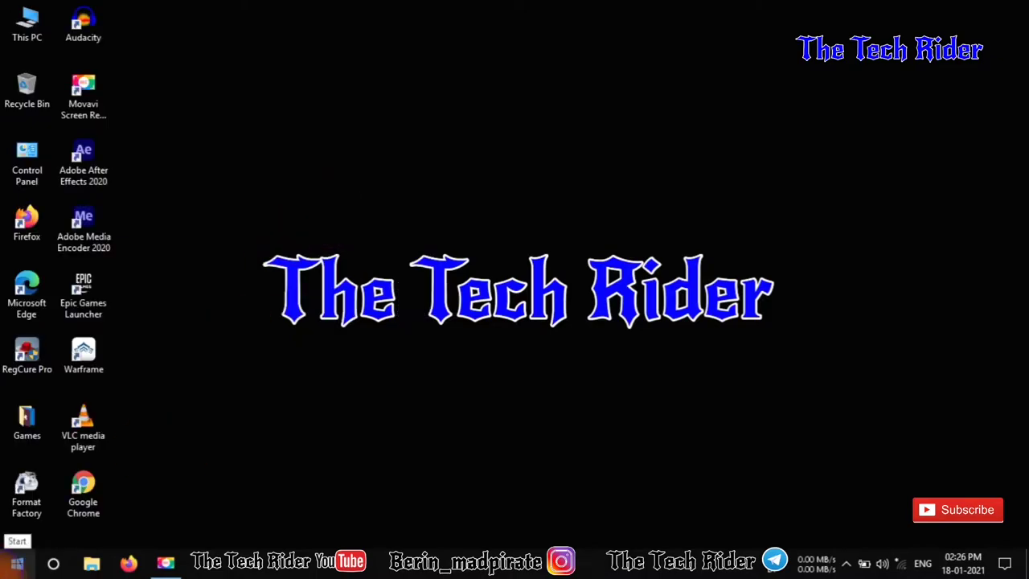
Open Windows Settings and go to the Background apps page in the Privacy category
{"action": "right_click", "coordinate": [17, 563]}
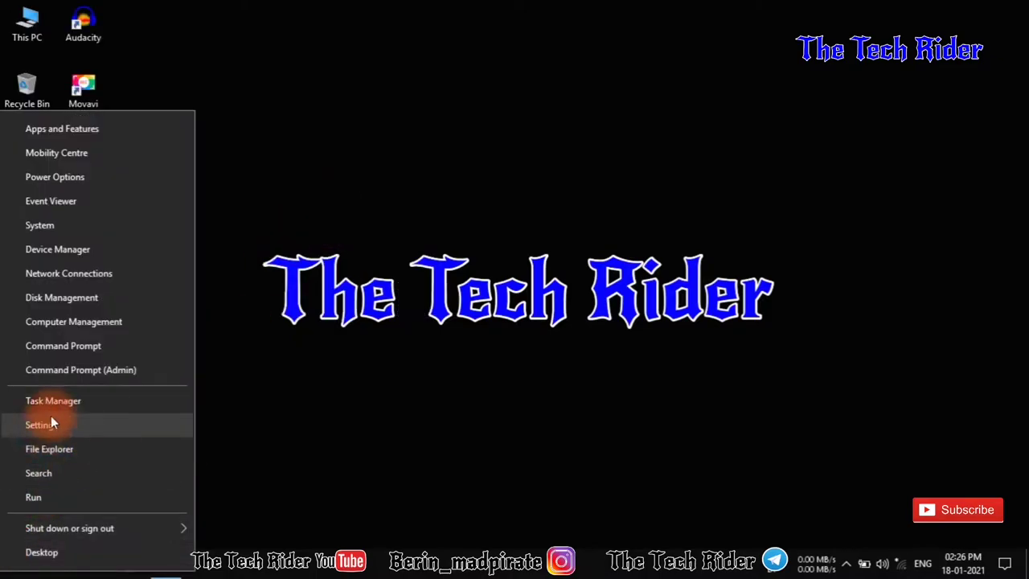
{"action": "left_click", "coordinate": [83, 422]}
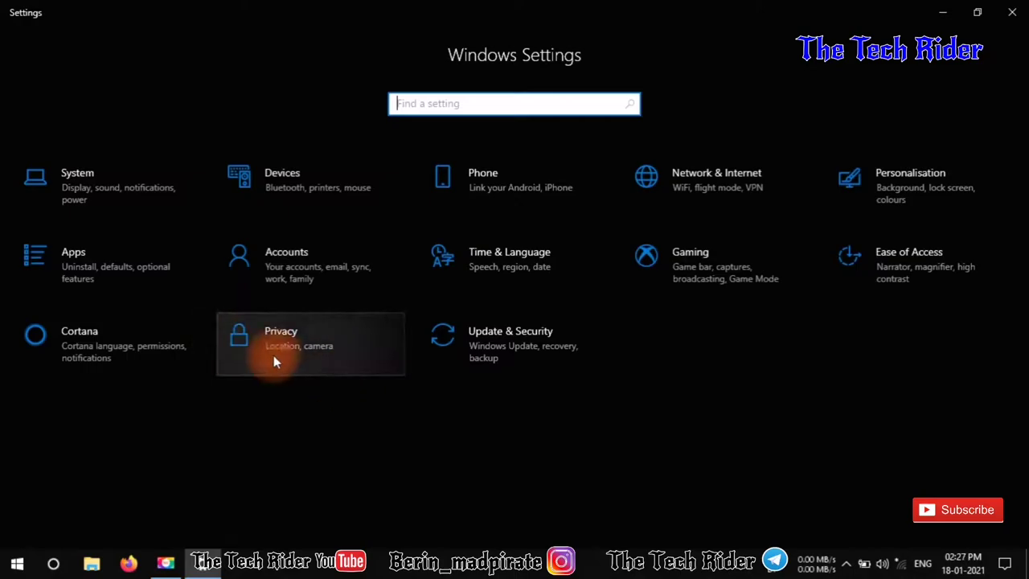
{"action": "left_click", "coordinate": [298, 368]}
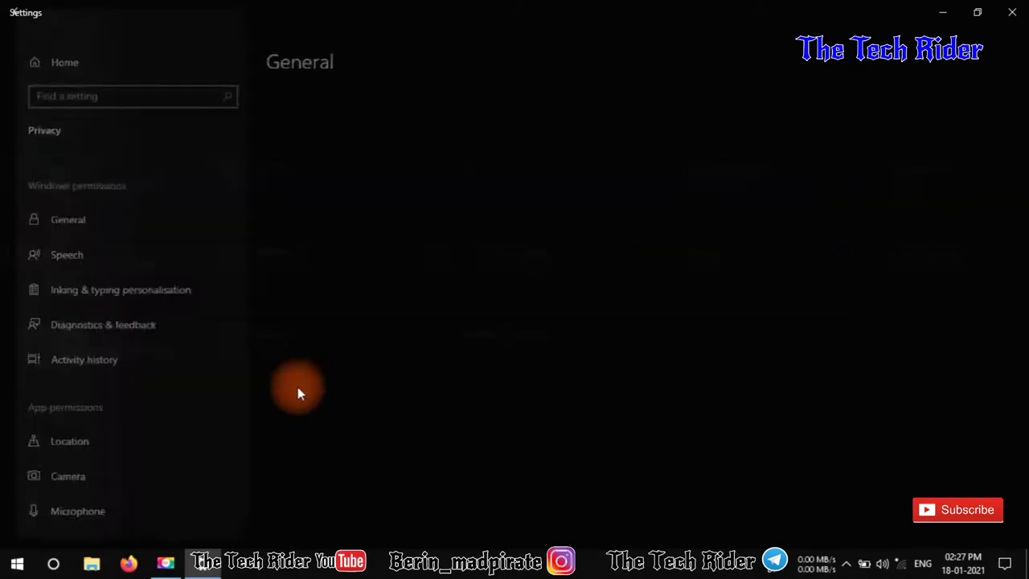
{"action": "scroll", "coordinate": [169, 351], "scroll_direction": "down", "scroll_amount": 4}
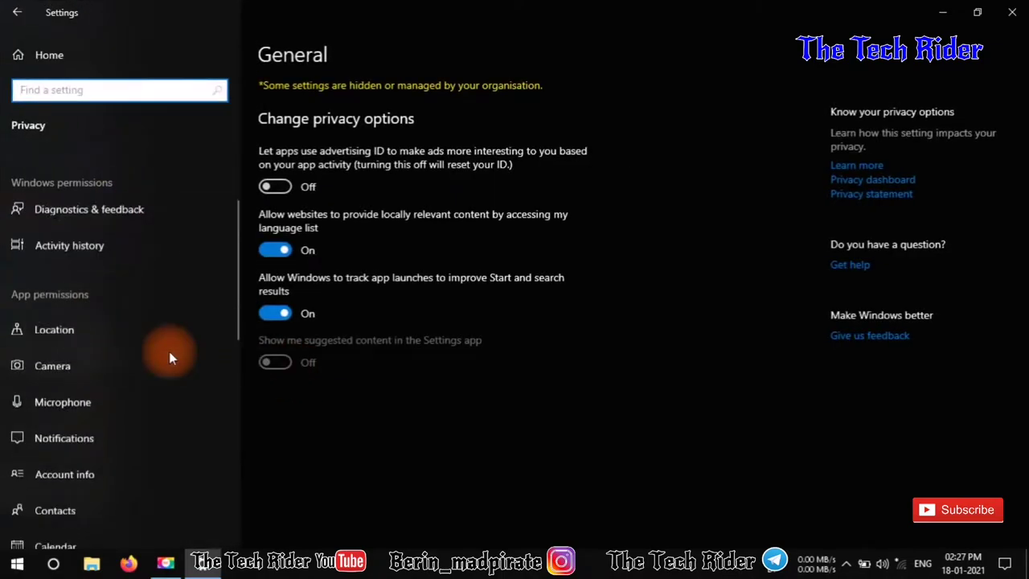
{"action": "scroll", "coordinate": [53, 402], "scroll_direction": "down", "scroll_amount": 5}
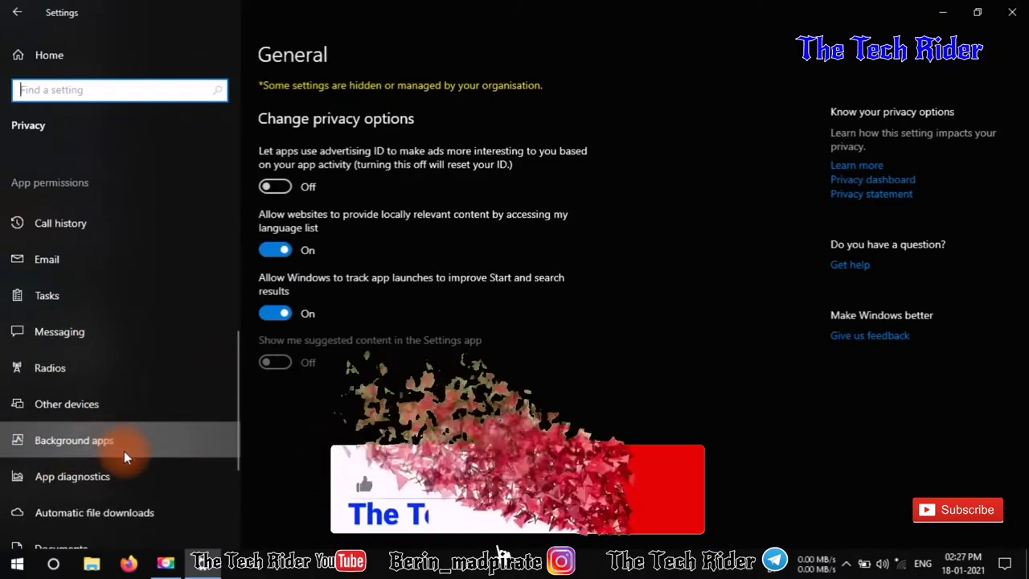
{"action": "left_click", "coordinate": [233, 440]}
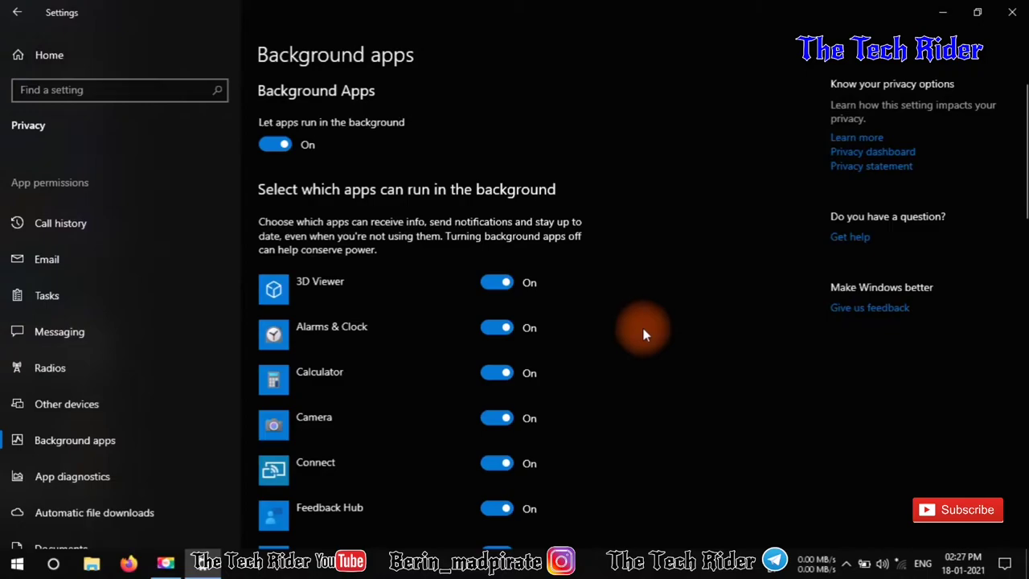
Stop 3D Viewer, Alarms & Clock and Calculator from running in the background
{"action": "left_click", "coordinate": [503, 334]}
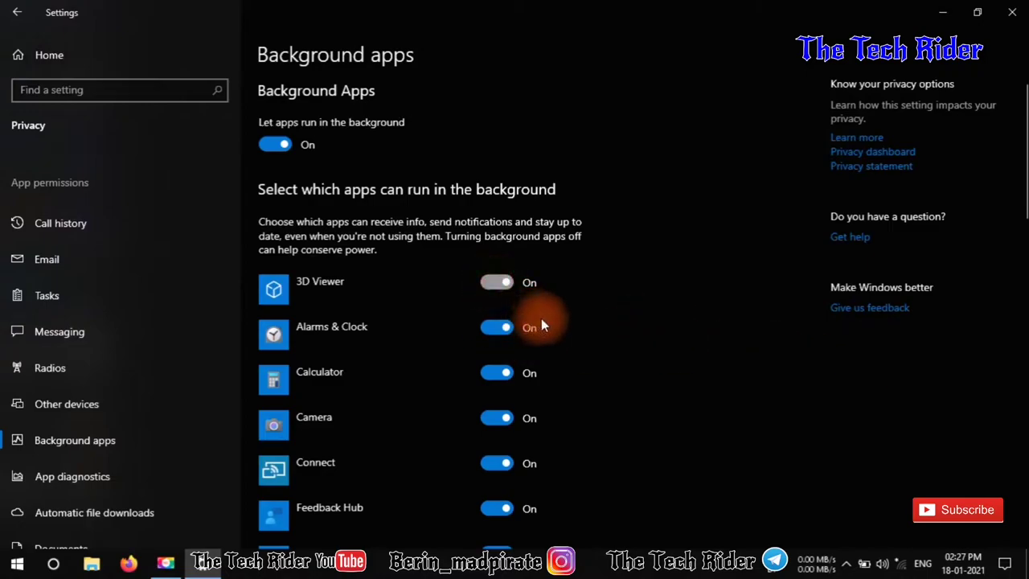
{"action": "left_click", "coordinate": [492, 326]}
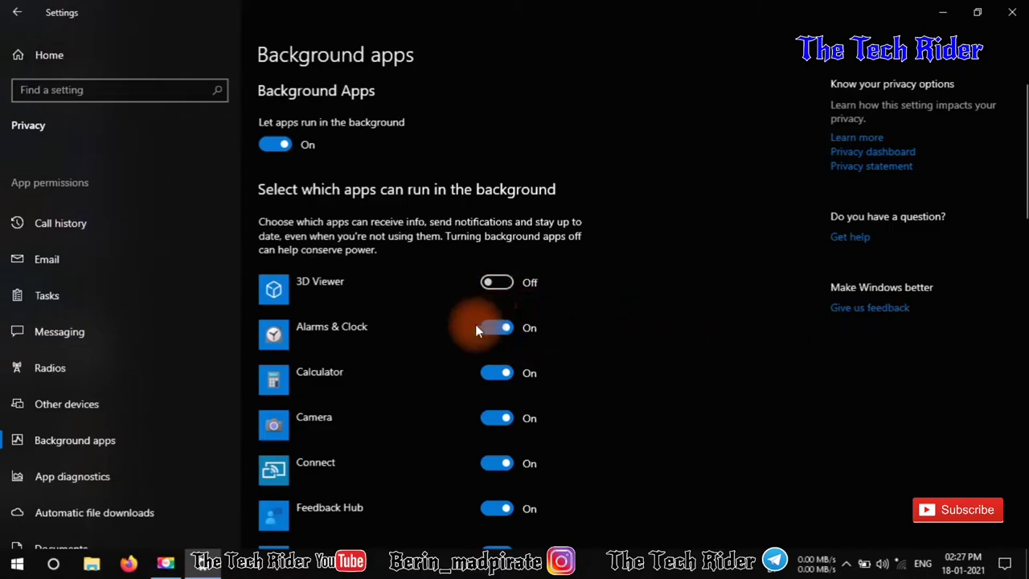
{"action": "left_click", "coordinate": [497, 376]}
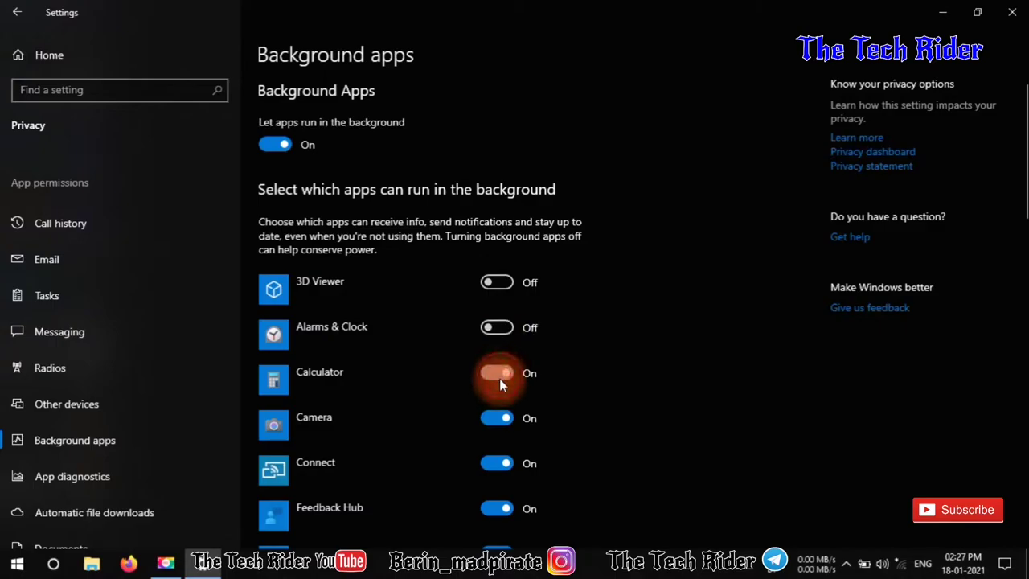
Turn off background running for Feedback Hub, Films & TV and Groove Music
{"action": "scroll", "coordinate": [599, 463], "scroll_direction": "down", "scroll_amount": 3}
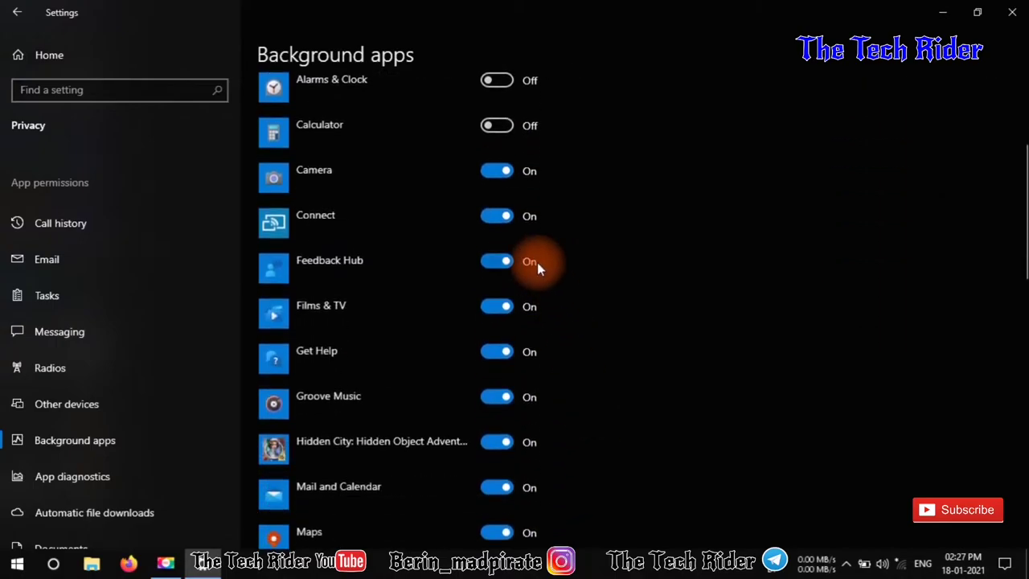
{"action": "left_click", "coordinate": [498, 309]}
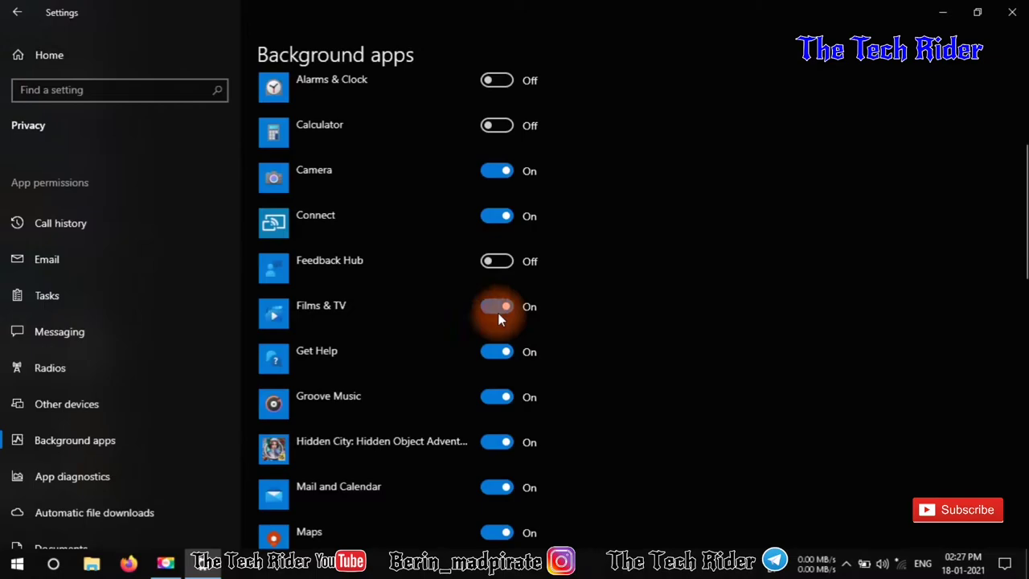
{"action": "scroll", "coordinate": [563, 341], "scroll_direction": "down", "scroll_amount": 1}
{"action": "left_click", "coordinate": [494, 227]}
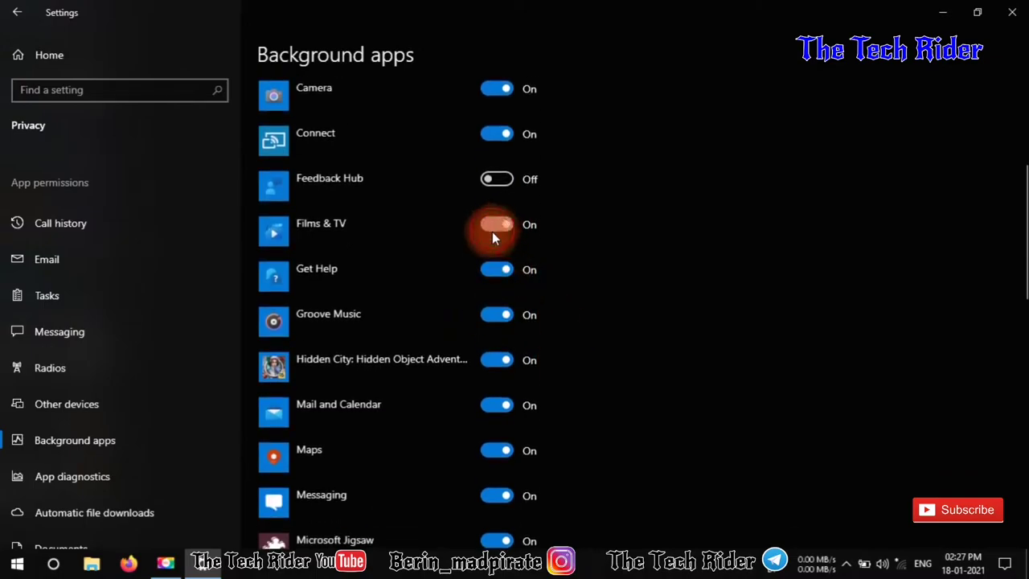
{"action": "left_click", "coordinate": [505, 270]}
{"action": "left_click", "coordinate": [495, 328]}
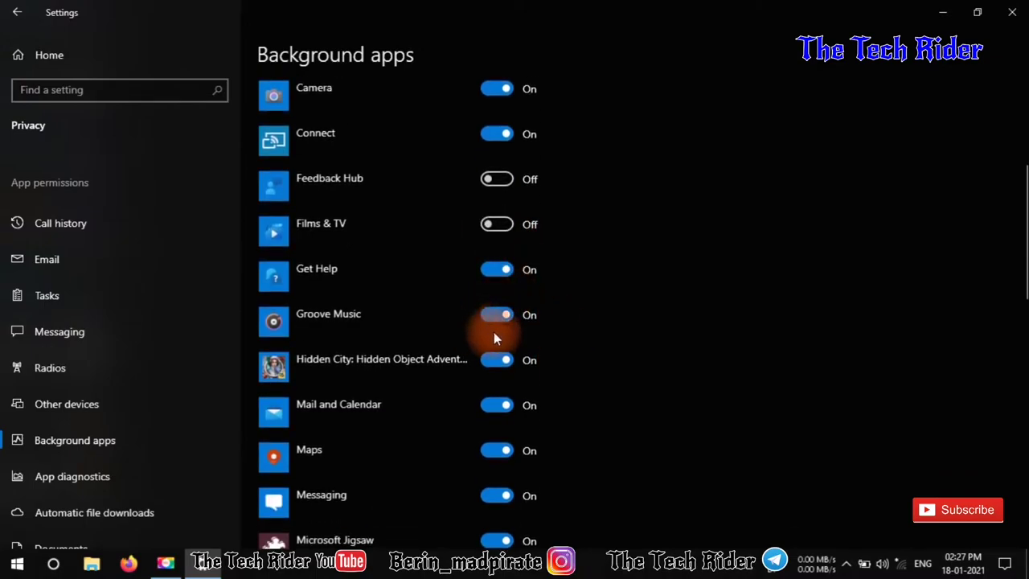
{"action": "left_click", "coordinate": [486, 271]}
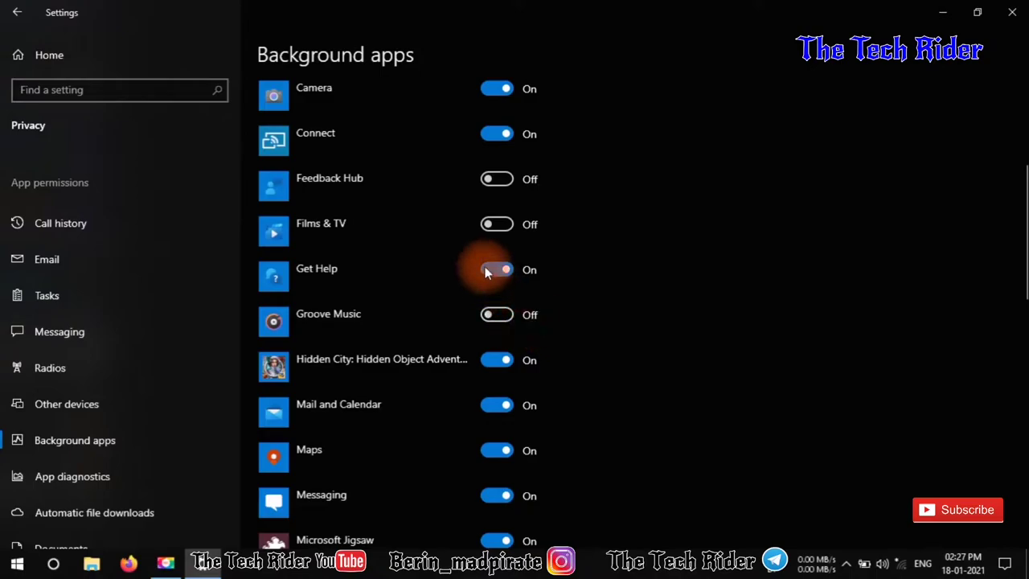
{"action": "left_click", "coordinate": [494, 268]}
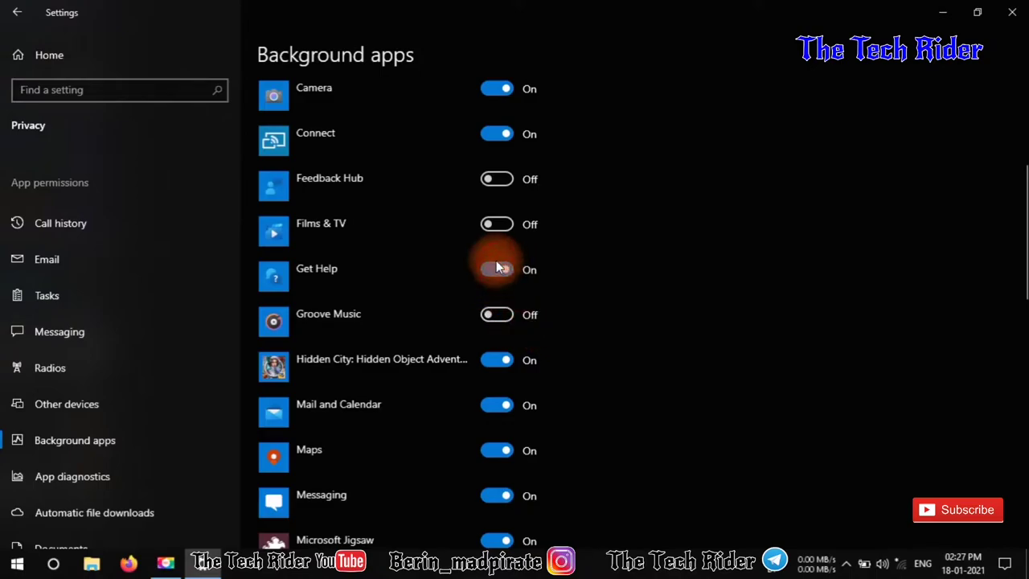
Turn off background running for the Hidden City game, Mail and Calendar, Maps and Messaging
{"action": "scroll", "coordinate": [553, 281], "scroll_direction": "down", "scroll_amount": 2}
{"action": "scroll", "coordinate": [552, 280], "scroll_direction": "down", "scroll_amount": 1}
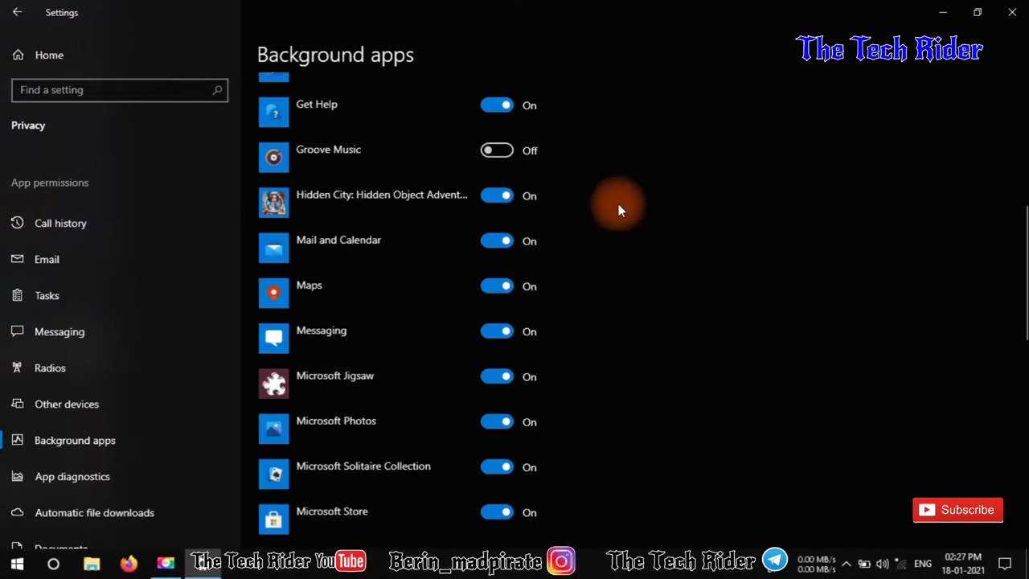
{"action": "left_click", "coordinate": [517, 195]}
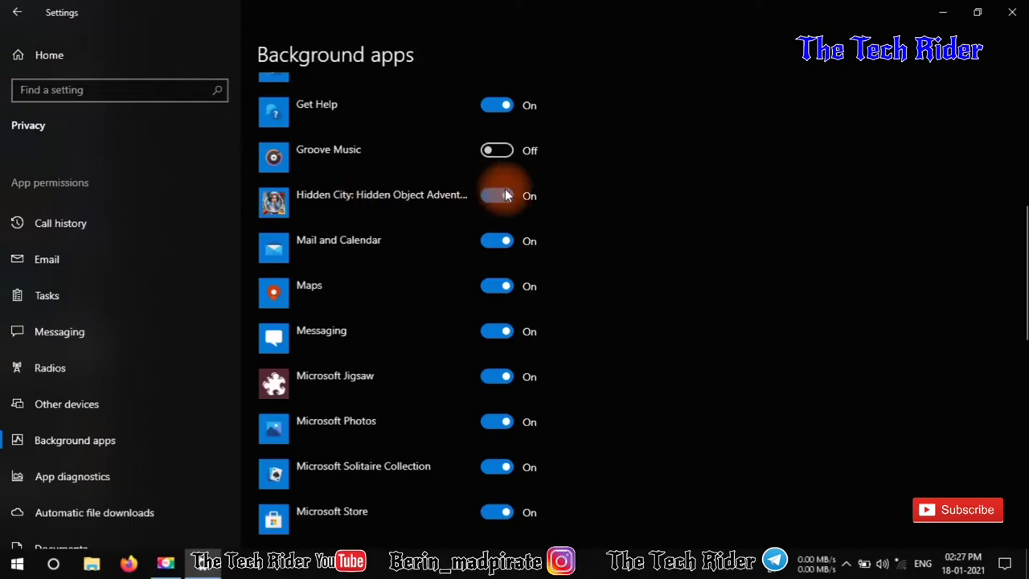
{"action": "left_click", "coordinate": [499, 241]}
{"action": "left_click", "coordinate": [507, 245]}
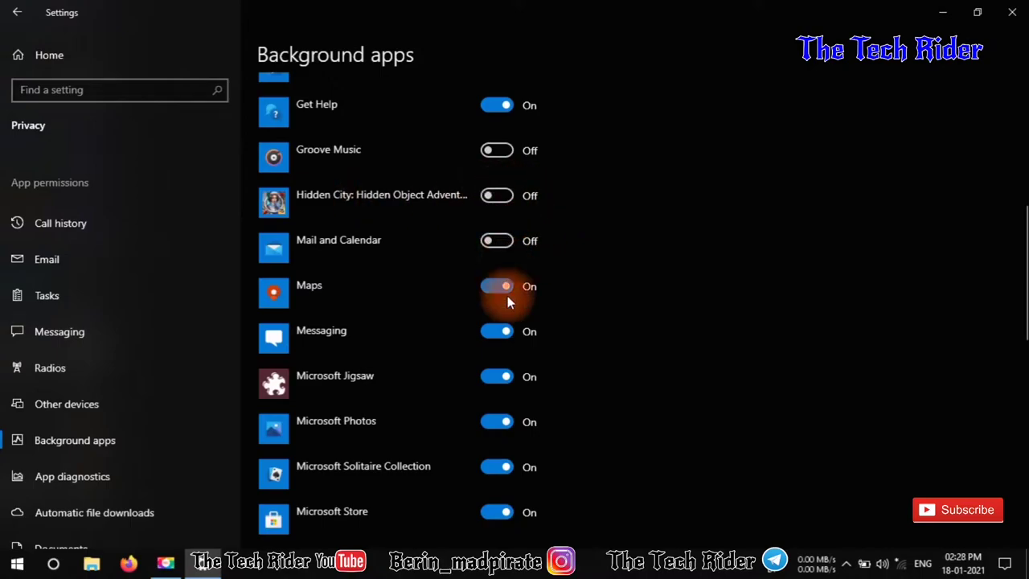
{"action": "left_click", "coordinate": [513, 314]}
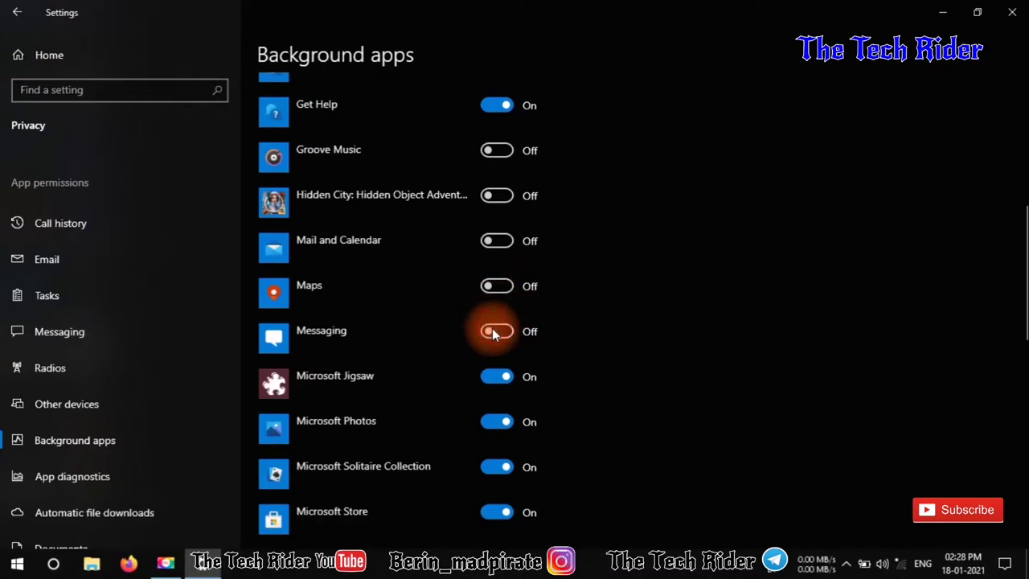
Turn off background running for Microsoft Jigsaw, Microsoft Solitaire Collection, Microsoft Store, OneNote for Windows 10, Paint 3D and People
{"action": "scroll", "coordinate": [563, 265], "scroll_direction": "down", "scroll_amount": 2}
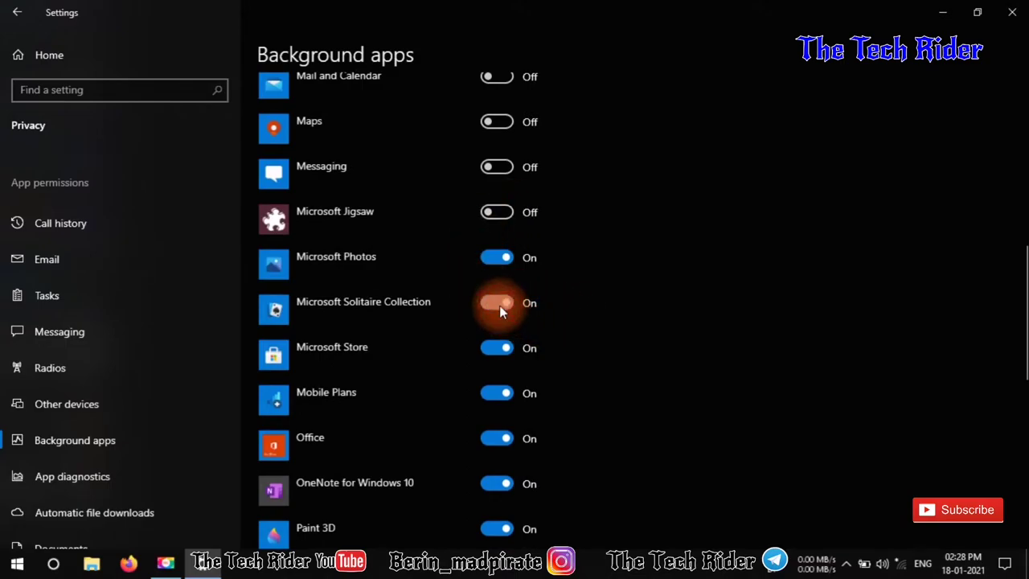
{"action": "left_click", "coordinate": [502, 354]}
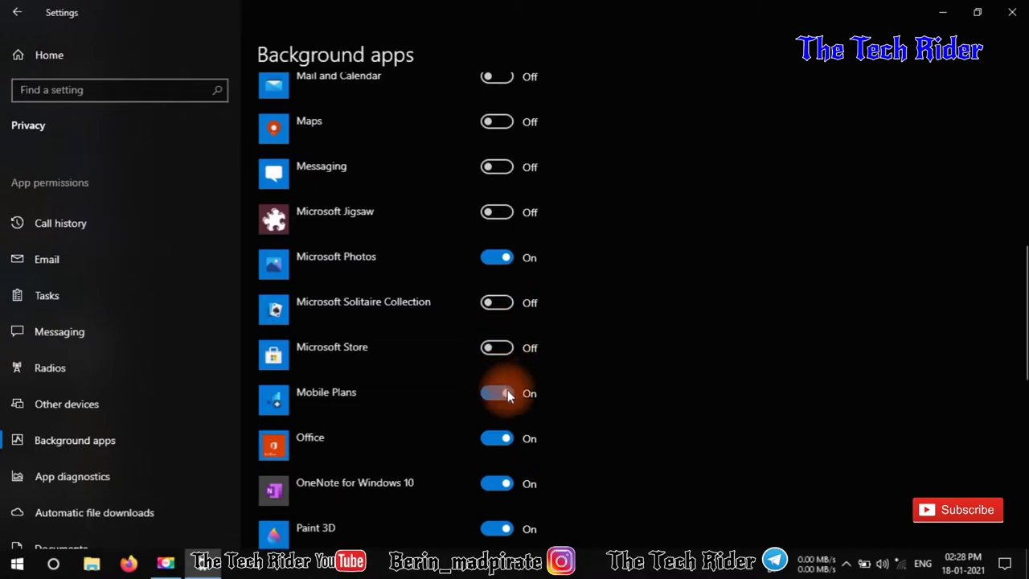
{"action": "scroll", "coordinate": [507, 390], "scroll_direction": "down", "scroll_amount": 2}
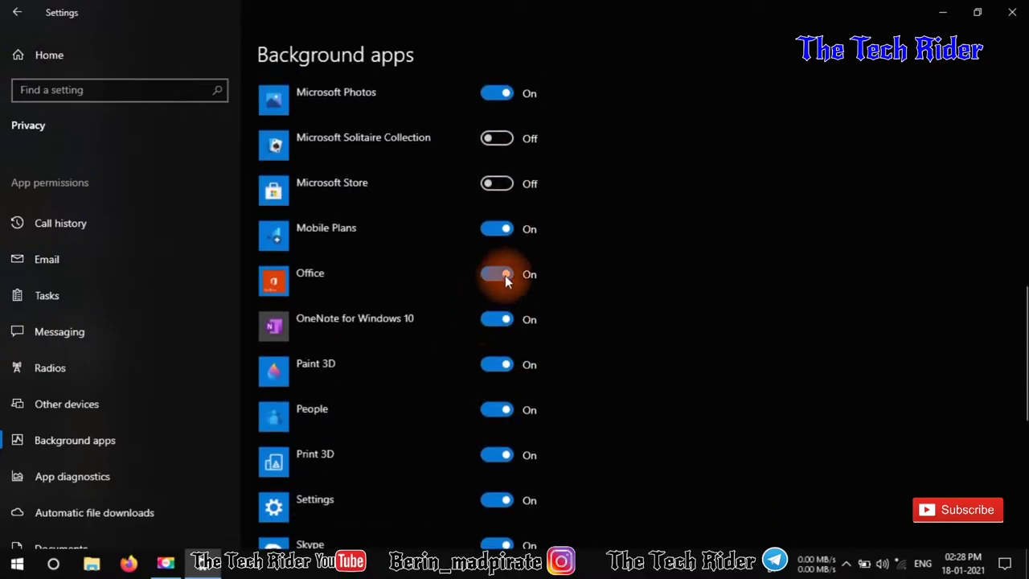
{"action": "scroll", "coordinate": [492, 335], "scroll_direction": "down", "scroll_amount": 1}
{"action": "left_click", "coordinate": [487, 236]}
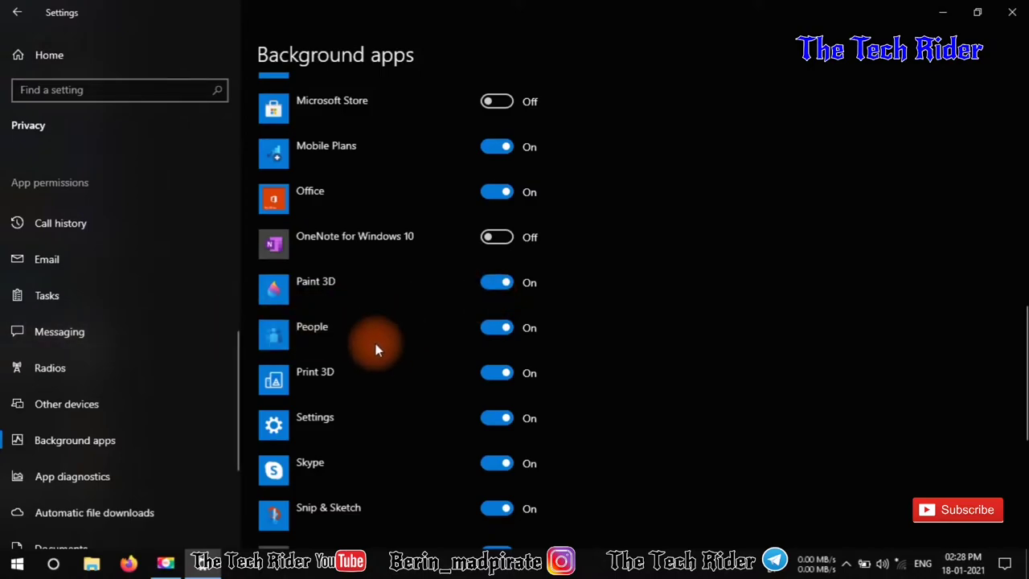
{"action": "left_click", "coordinate": [491, 280]}
{"action": "left_click", "coordinate": [502, 328]}
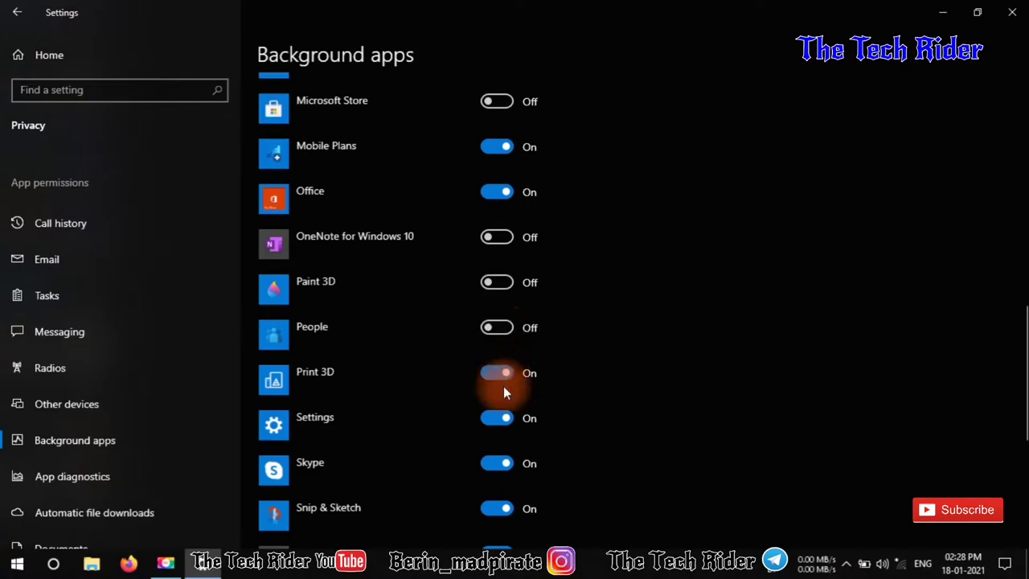
Turn off background running for Print 3D, Skype, Sticky Notes and Weather
{"action": "scroll", "coordinate": [497, 427], "scroll_direction": "down", "scroll_amount": 3}
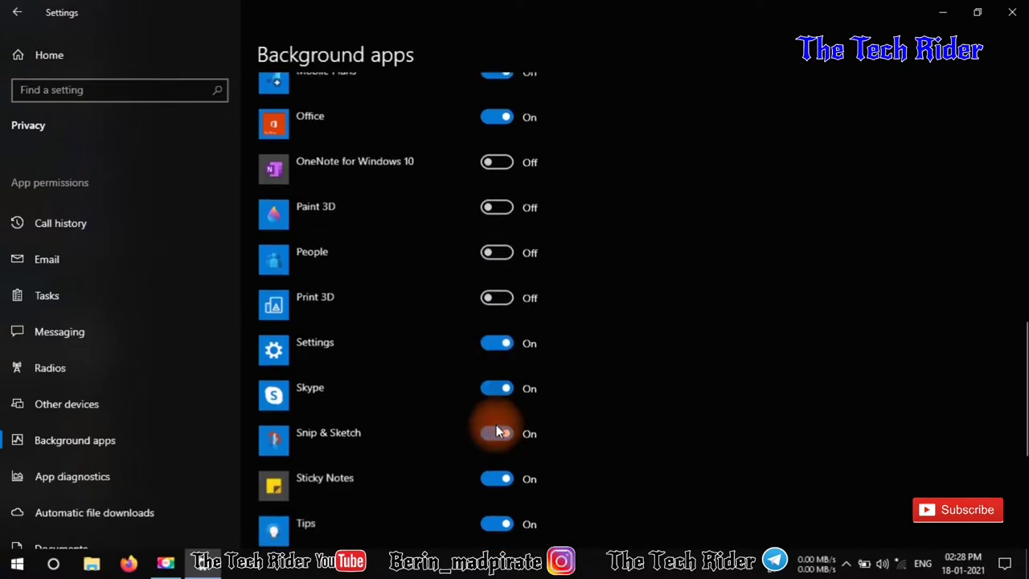
{"action": "left_click", "coordinate": [508, 299]}
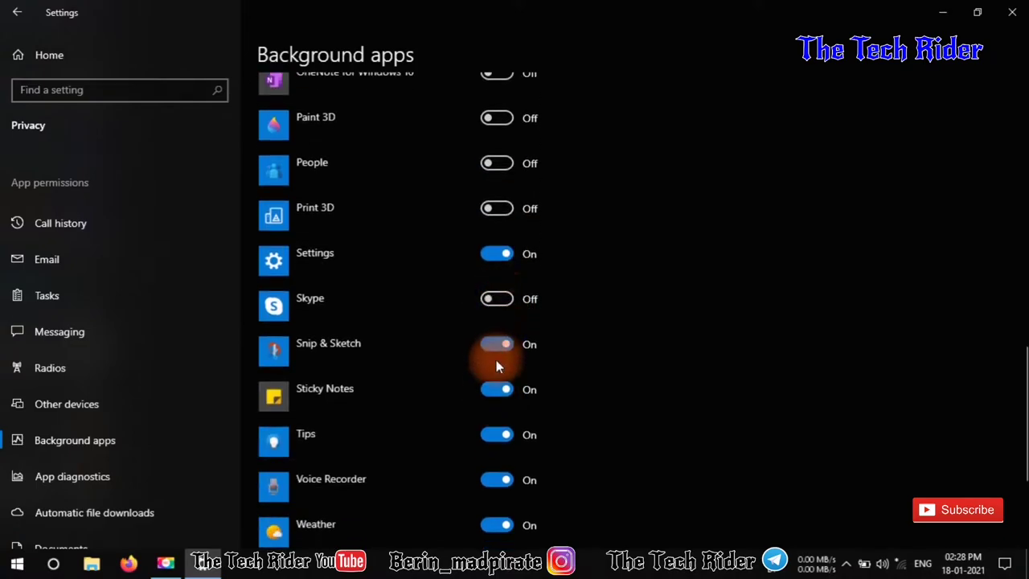
{"action": "scroll", "coordinate": [496, 350], "scroll_direction": "down", "scroll_amount": 2}
{"action": "left_click", "coordinate": [508, 310]}
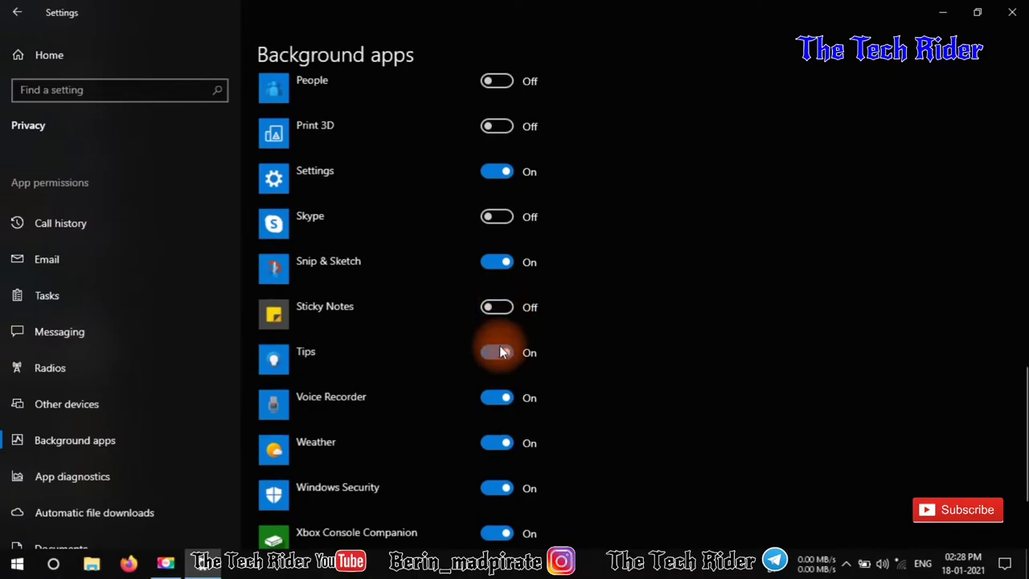
{"action": "scroll", "coordinate": [500, 352], "scroll_direction": "down", "scroll_amount": 3}
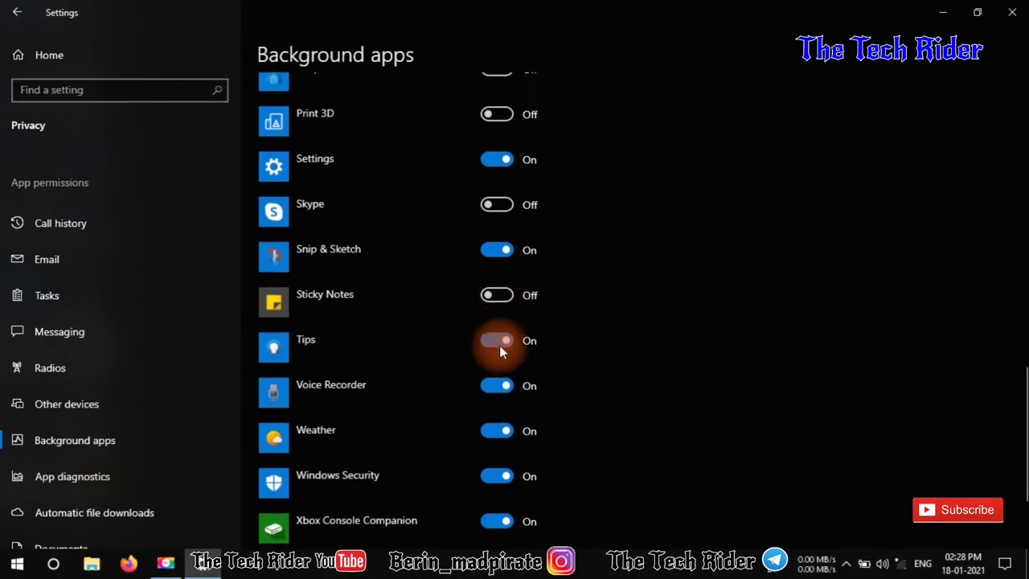
{"action": "left_click", "coordinate": [497, 297]}
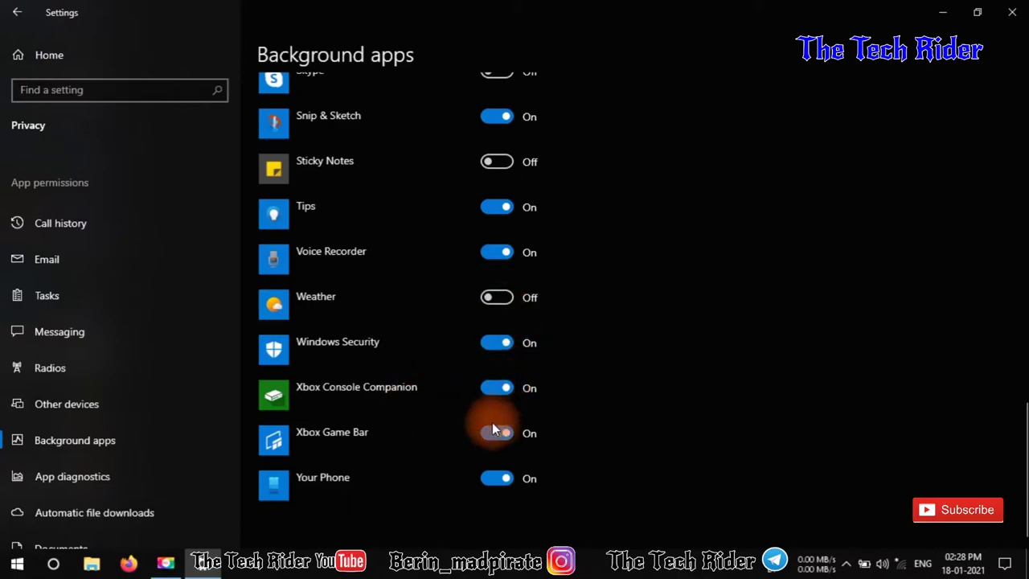
Turn off background running for Xbox Console Companion and Xbox Game Bar, and close Settings
{"action": "left_click", "coordinate": [496, 387]}
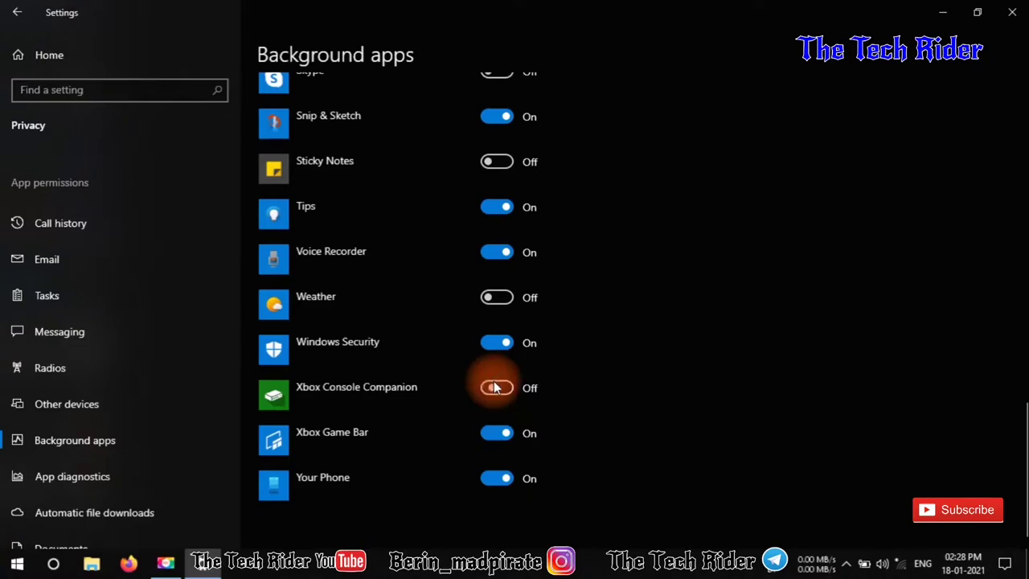
{"action": "left_click", "coordinate": [500, 436]}
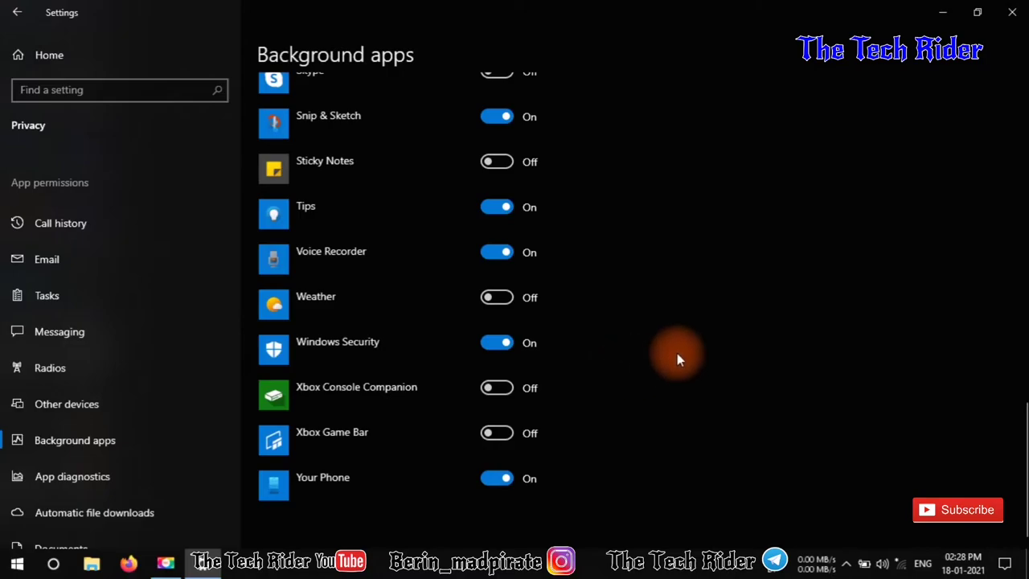
{"action": "scroll", "coordinate": [681, 335], "scroll_direction": "up", "scroll_amount": 12}
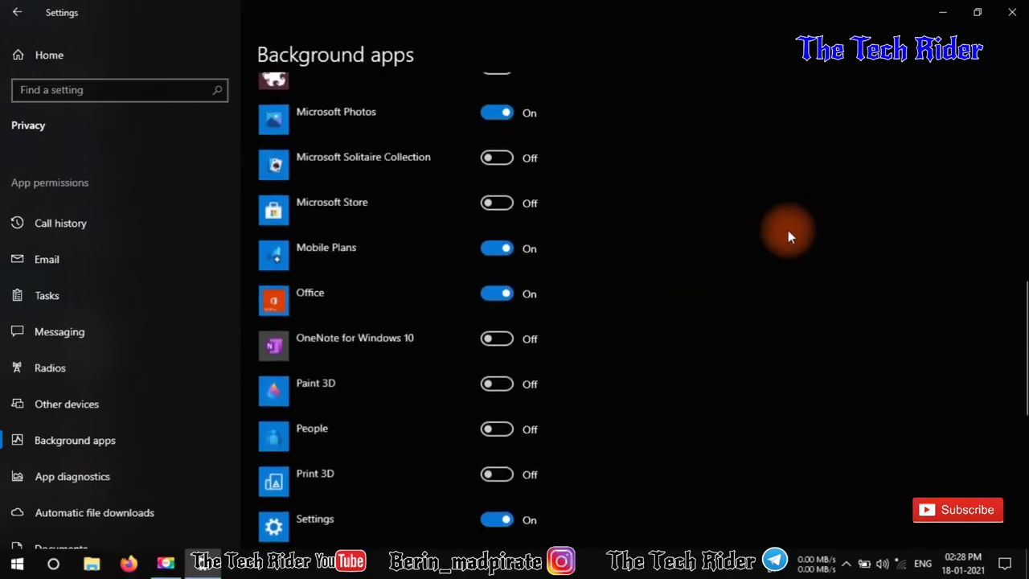
{"action": "scroll", "coordinate": [615, 233], "scroll_direction": "up", "scroll_amount": 5}
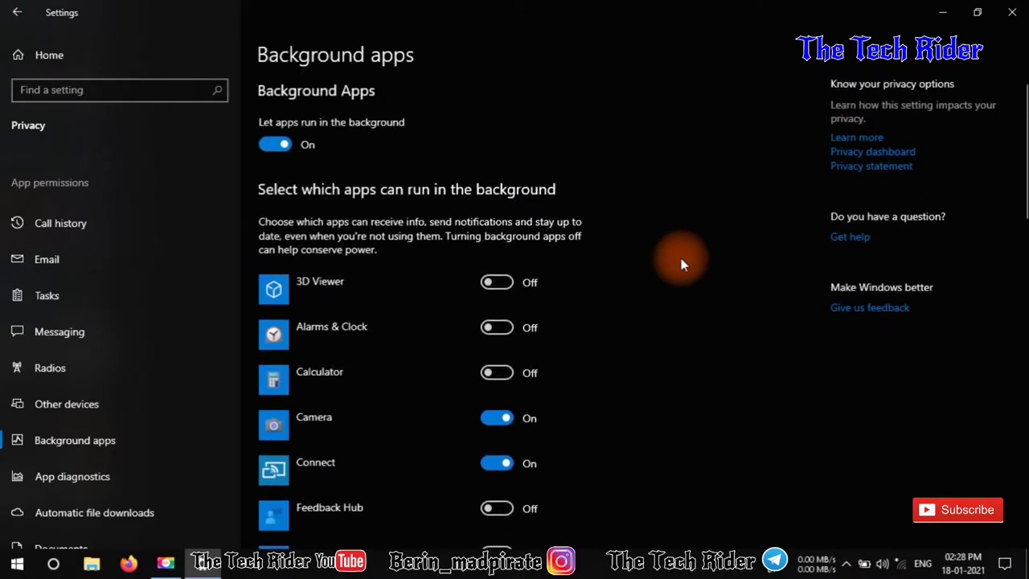
{"action": "left_click", "coordinate": [1012, 12]}
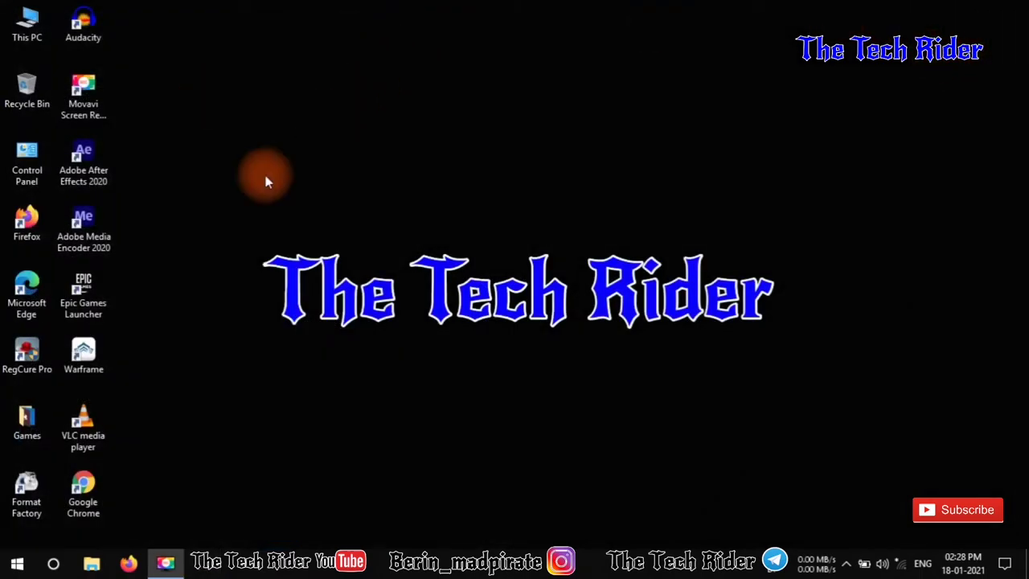
Open Task Manager from the desktop
{"action": "right_click", "coordinate": [270, 133]}
{"action": "left_click", "coordinate": [345, 190]}
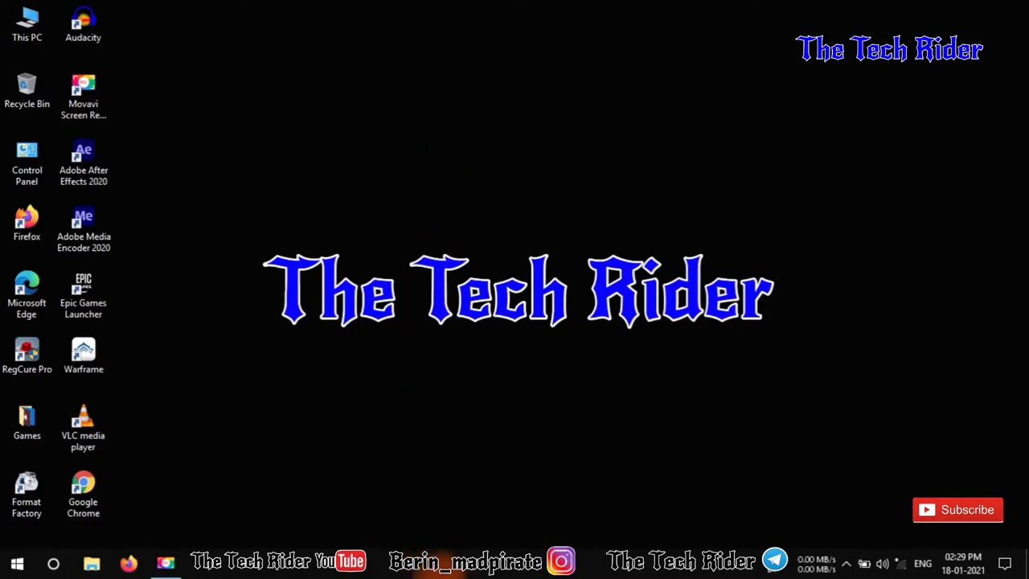
{"action": "right_click", "coordinate": [436, 571]}
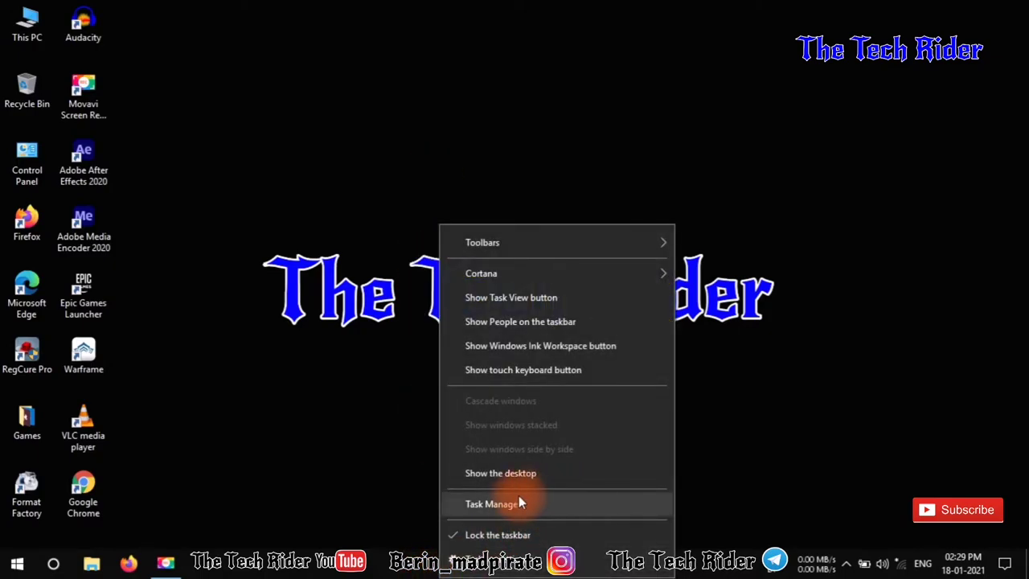
{"action": "left_click", "coordinate": [493, 504]}
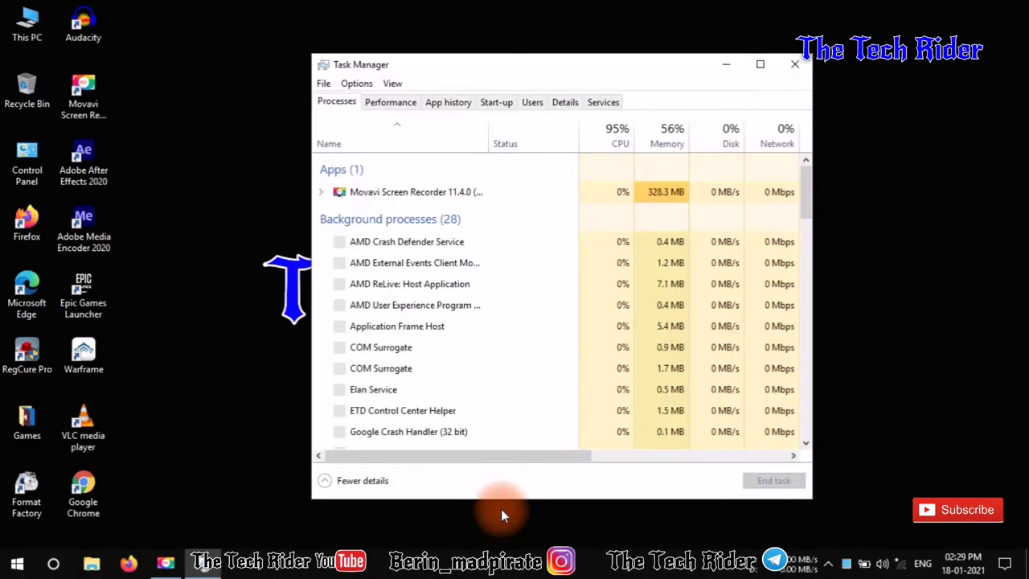
Examine the running background and Windows processes and the actions available for Windows Explorer
{"action": "scroll", "coordinate": [489, 313], "scroll_direction": "down", "scroll_amount": 1}
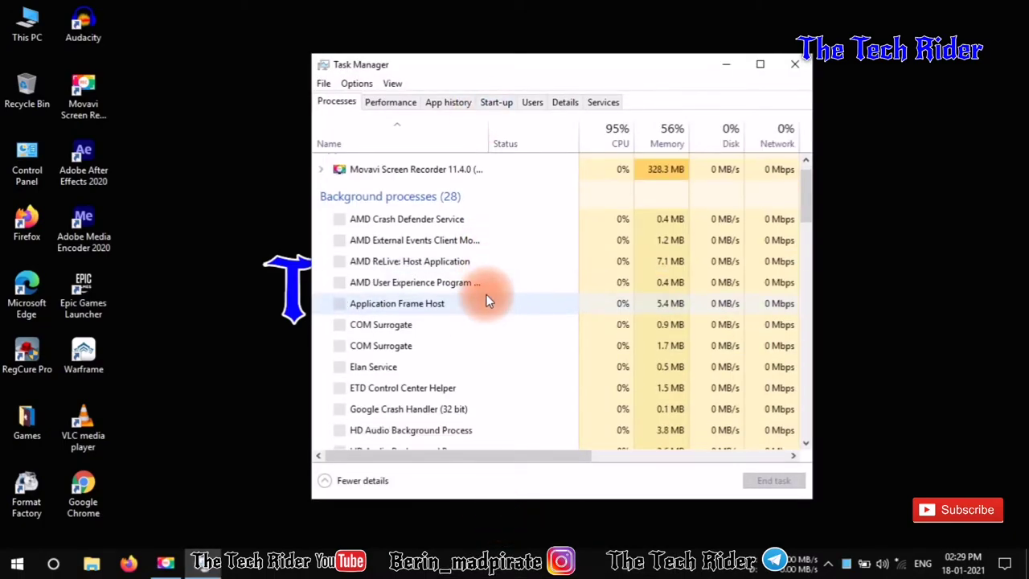
{"action": "scroll", "coordinate": [487, 302], "scroll_direction": "down", "scroll_amount": 3}
{"action": "scroll", "coordinate": [485, 307], "scroll_direction": "down", "scroll_amount": 15}
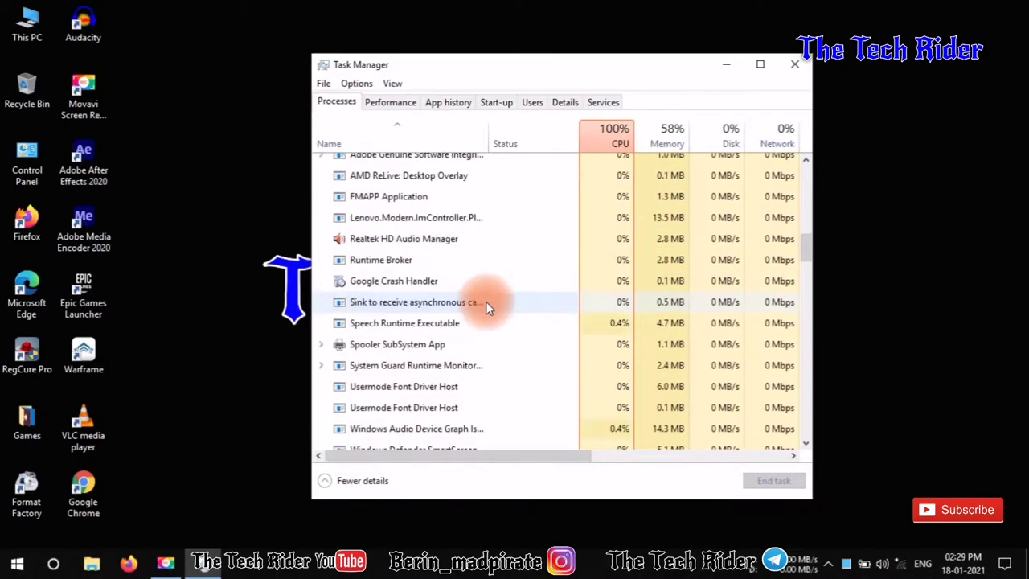
{"action": "scroll", "coordinate": [487, 307], "scroll_direction": "down", "scroll_amount": 12}
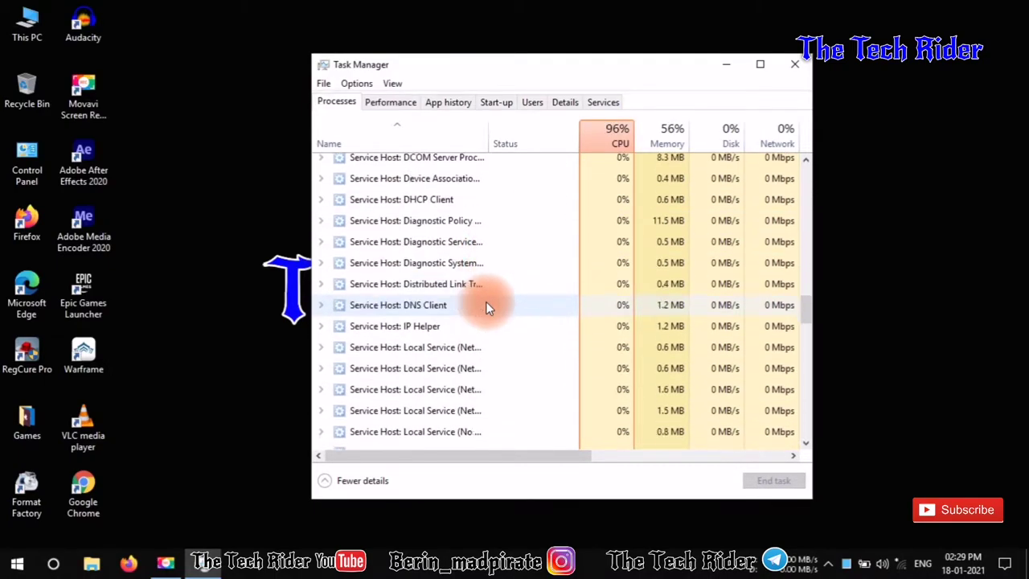
{"action": "scroll", "coordinate": [487, 307], "scroll_direction": "down", "scroll_amount": 12}
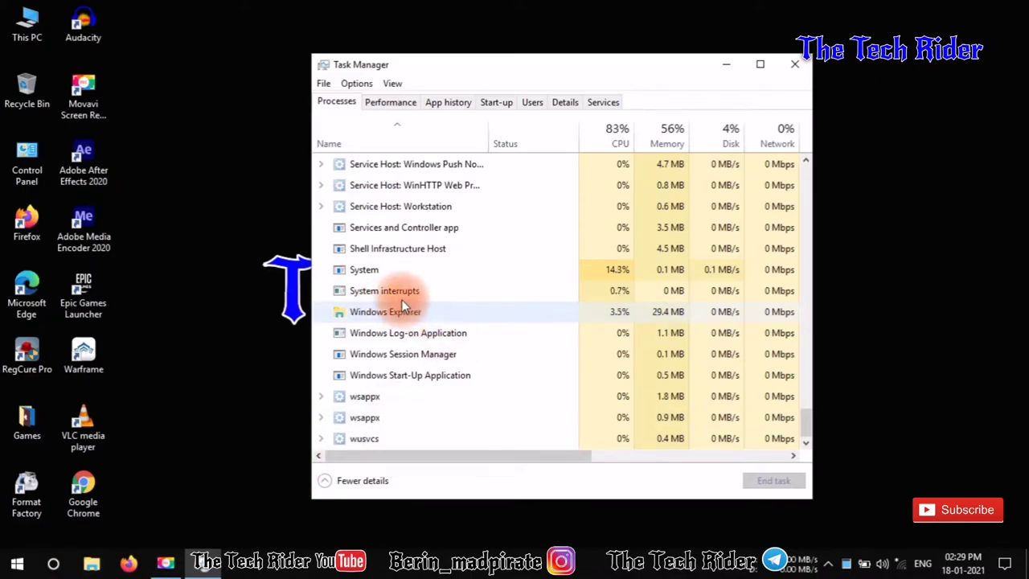
{"action": "left_click", "coordinate": [402, 310]}
{"action": "right_click", "coordinate": [414, 314]}
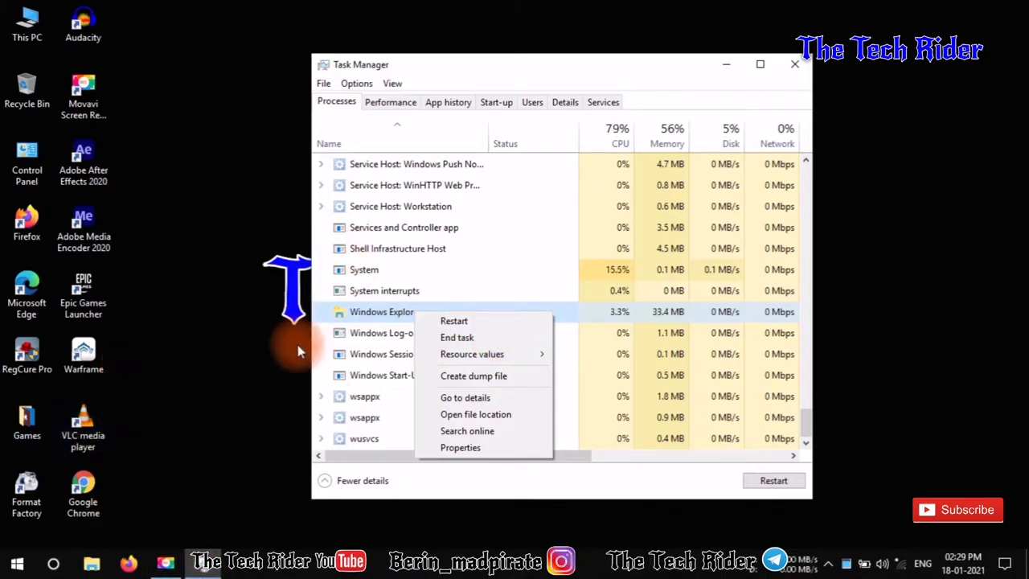
{"action": "mouse_move", "coordinate": [535, 350]}
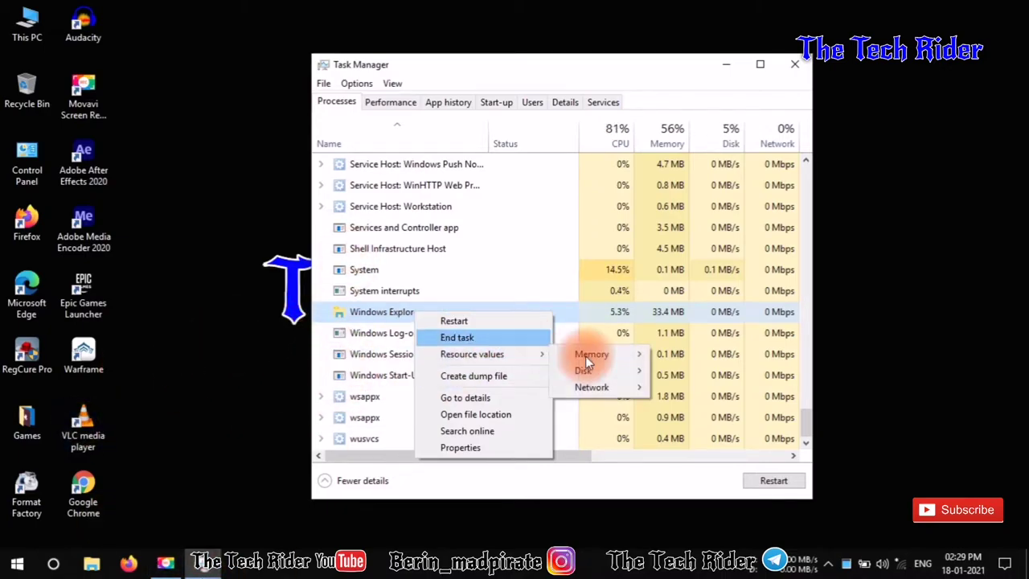
{"action": "left_click", "coordinate": [902, 279]}
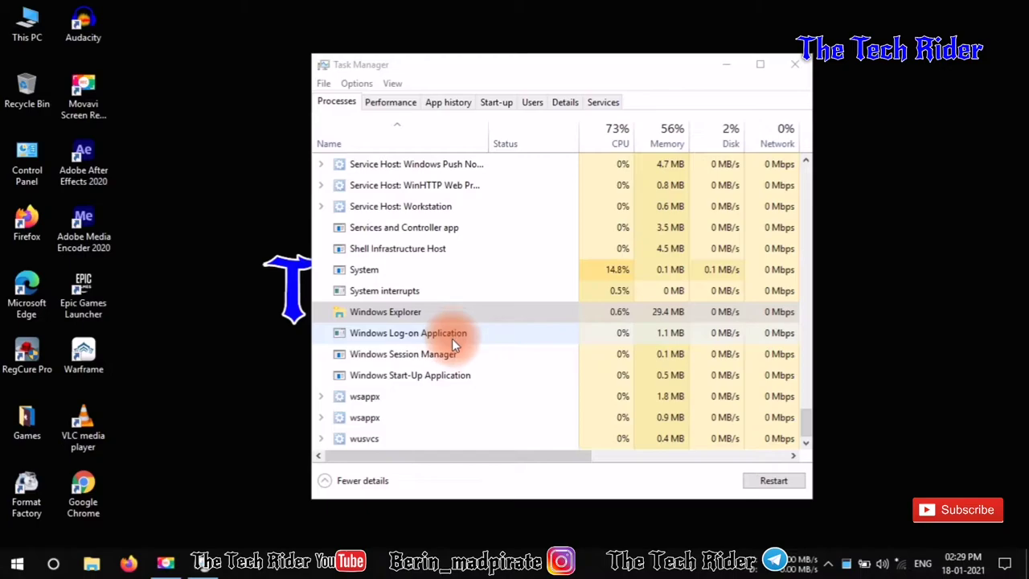
End the Google Crash Handler (32 bit) task among the background processes
{"action": "scroll", "coordinate": [452, 341], "scroll_direction": "up", "scroll_amount": 5}
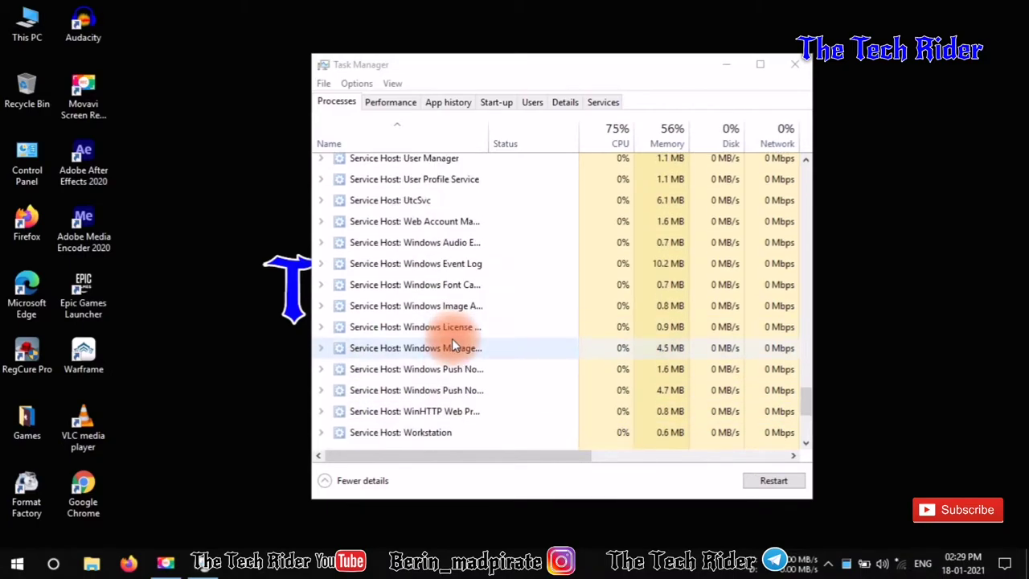
{"action": "scroll", "coordinate": [452, 355], "scroll_direction": "up", "scroll_amount": 3}
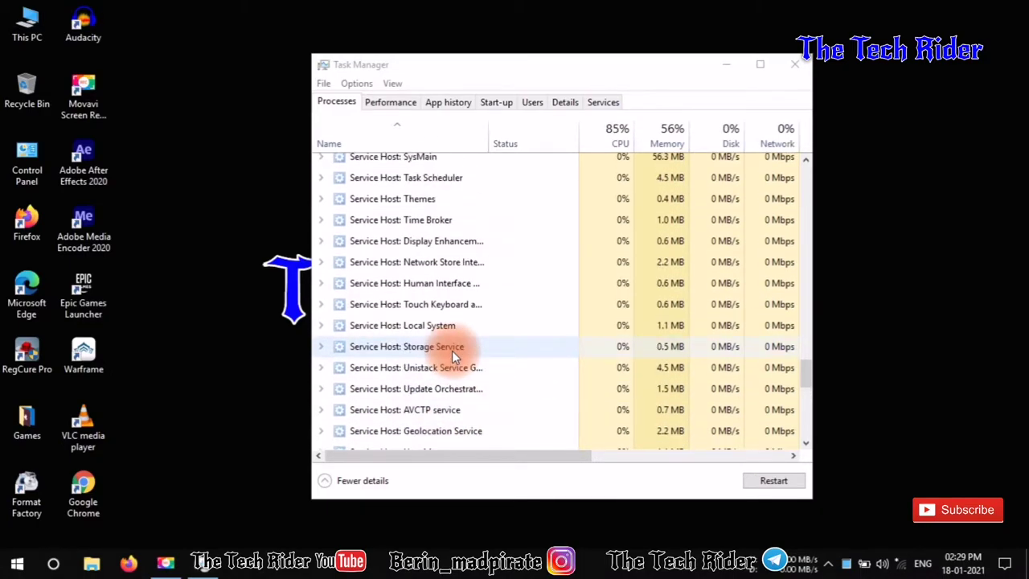
{"action": "scroll", "coordinate": [452, 350], "scroll_direction": "up", "scroll_amount": 6}
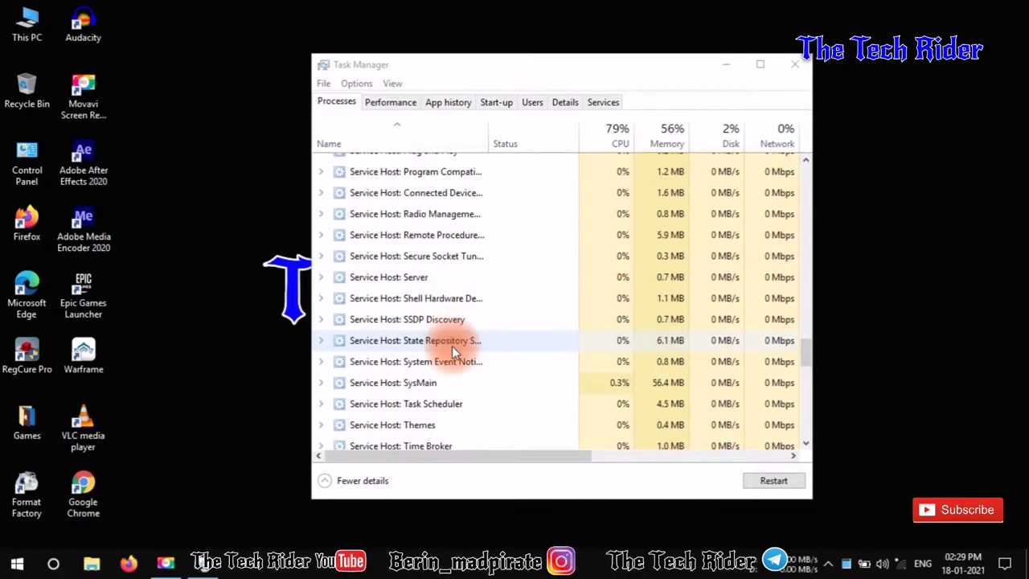
{"action": "scroll", "coordinate": [452, 345], "scroll_direction": "up", "scroll_amount": 2}
{"action": "scroll", "coordinate": [450, 334], "scroll_direction": "up", "scroll_amount": 5}
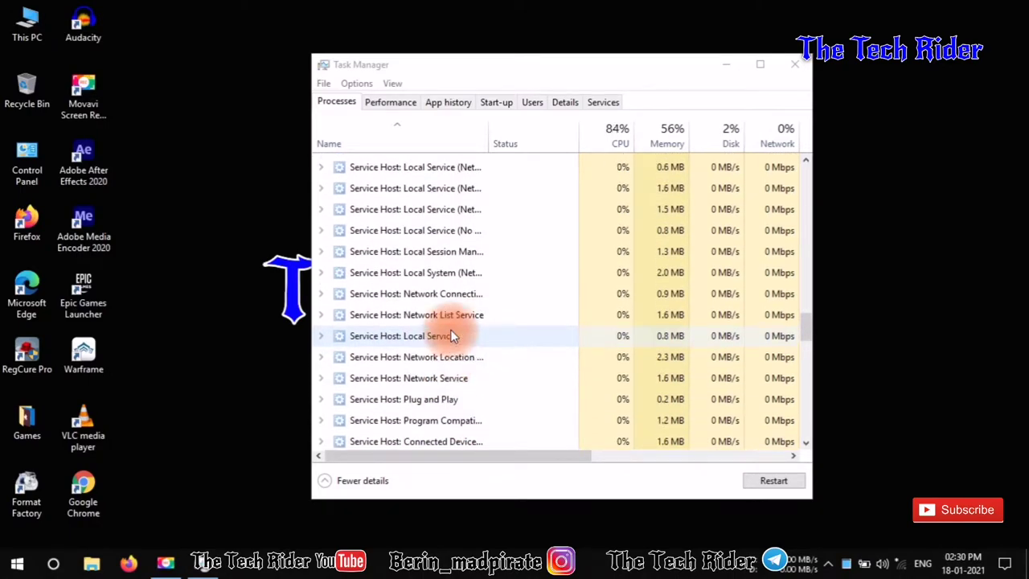
{"action": "scroll", "coordinate": [449, 331], "scroll_direction": "up", "scroll_amount": 4}
{"action": "scroll", "coordinate": [449, 342], "scroll_direction": "up", "scroll_amount": 10}
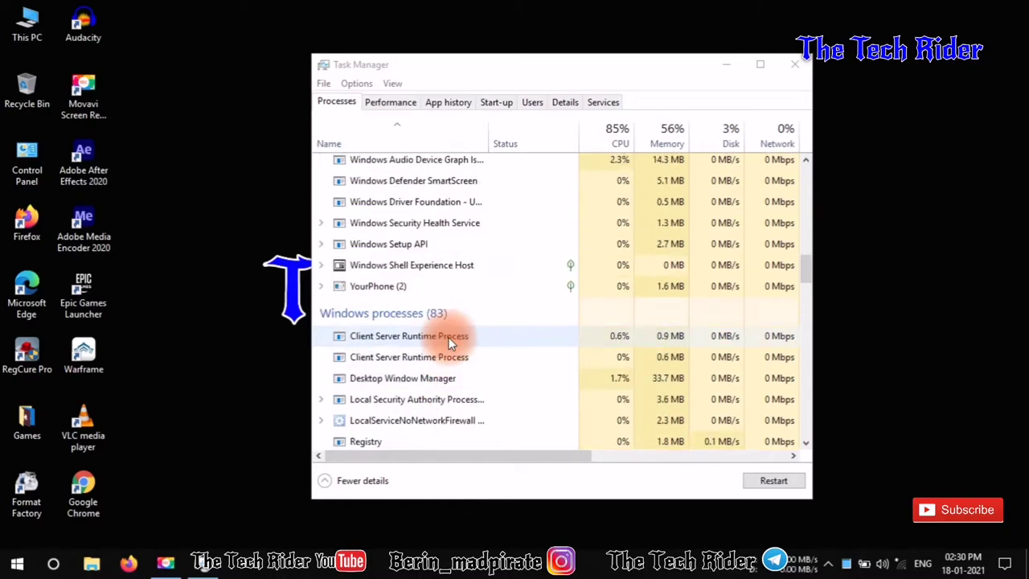
{"action": "scroll", "coordinate": [450, 341], "scroll_direction": "up", "scroll_amount": 10}
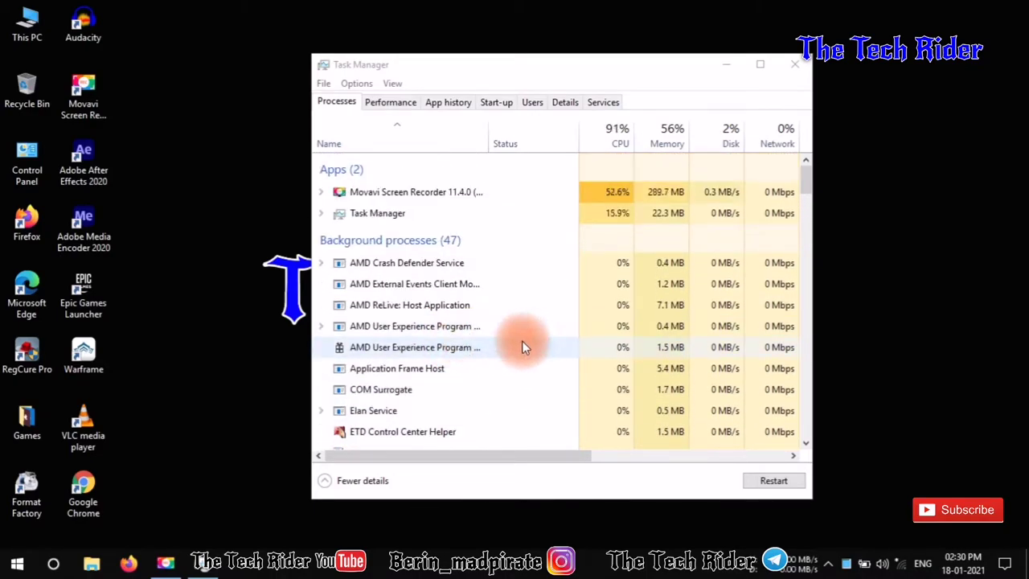
{"action": "scroll", "coordinate": [532, 368], "scroll_direction": "down", "scroll_amount": 1}
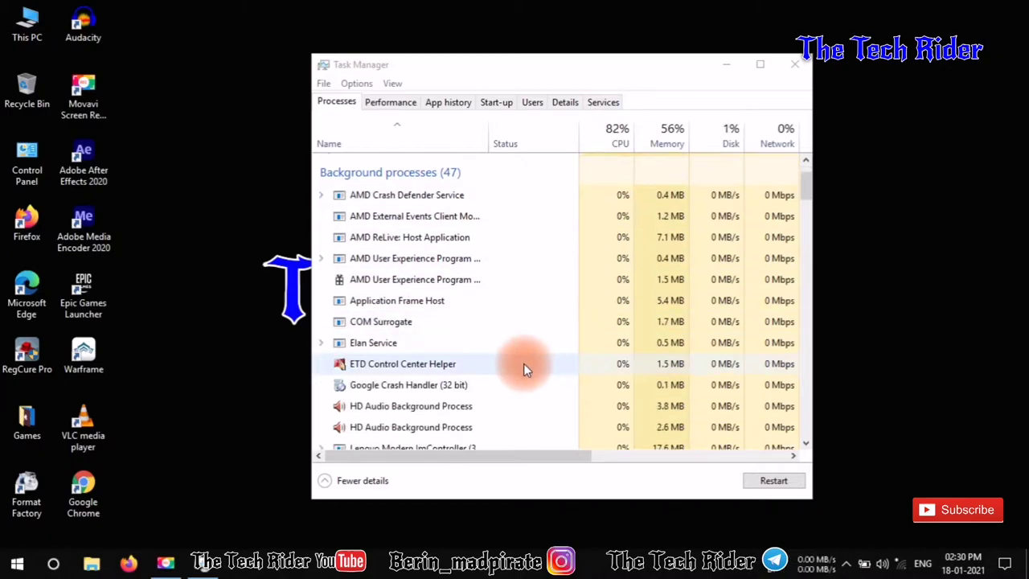
{"action": "right_click", "coordinate": [428, 393]}
{"action": "left_click", "coordinate": [456, 402]}
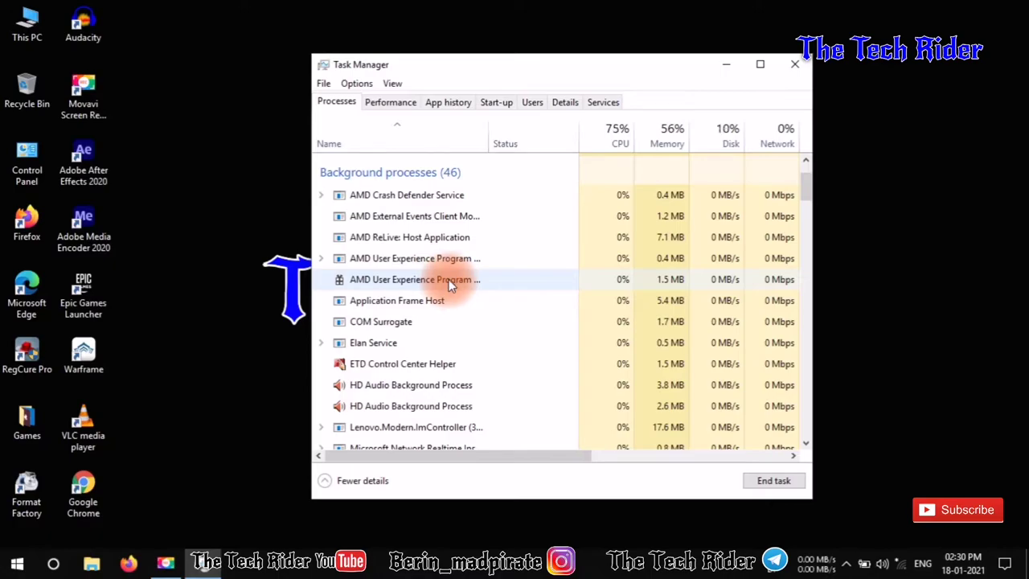
End the Microsoft Store task among the background processes
{"action": "scroll", "coordinate": [448, 279], "scroll_direction": "down", "scroll_amount": 1}
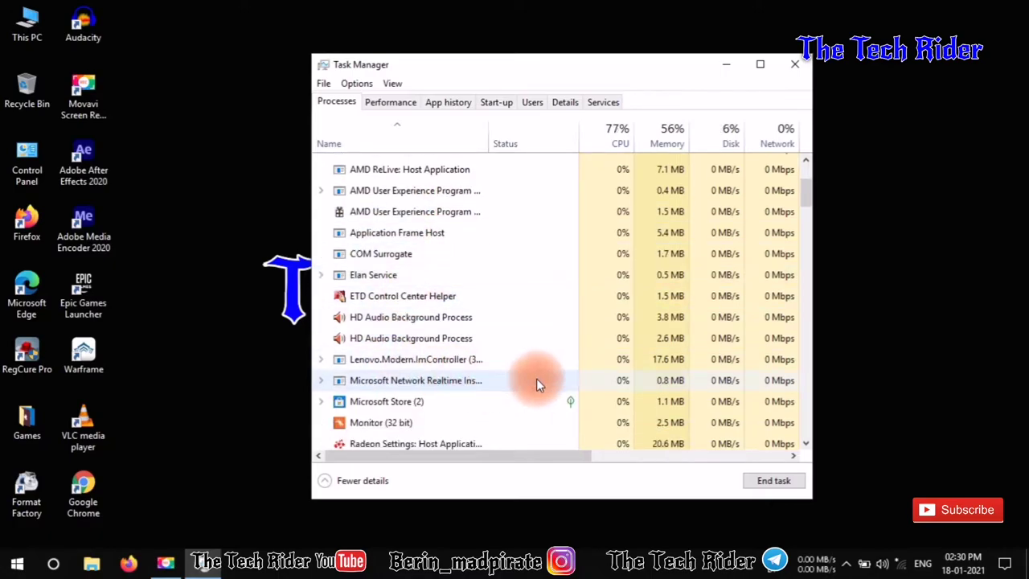
{"action": "scroll", "coordinate": [438, 405], "scroll_direction": "down", "scroll_amount": 1}
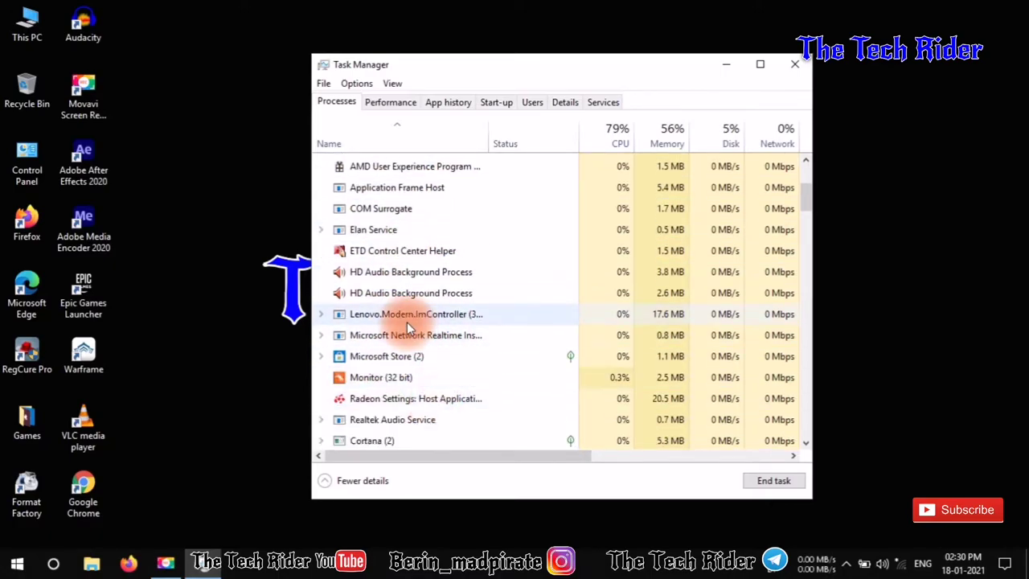
{"action": "left_click", "coordinate": [391, 363]}
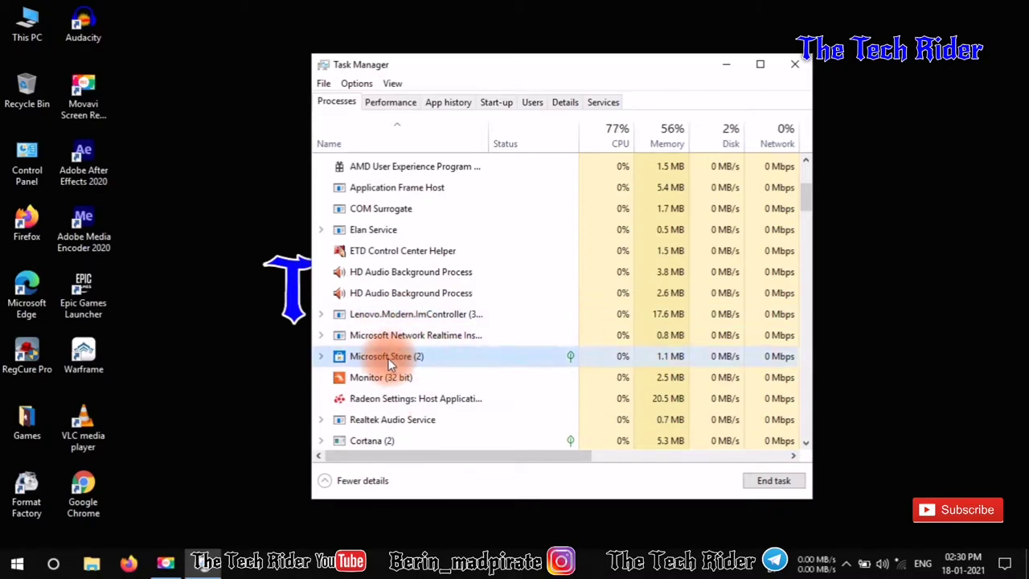
{"action": "right_click", "coordinate": [391, 363]}
{"action": "left_click", "coordinate": [449, 399]}
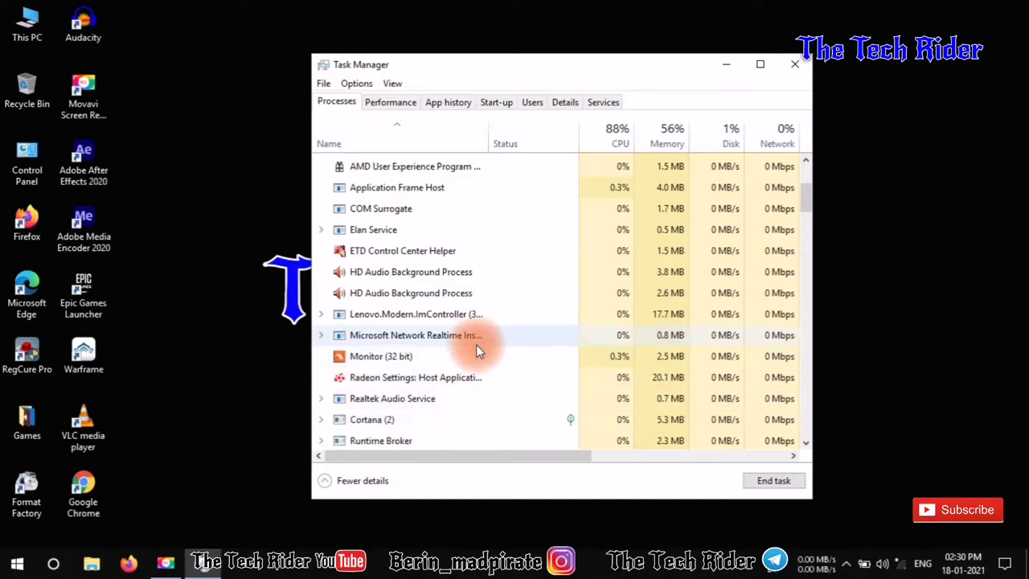
End the Monitor (32 bit) background task
{"action": "left_click", "coordinate": [437, 357]}
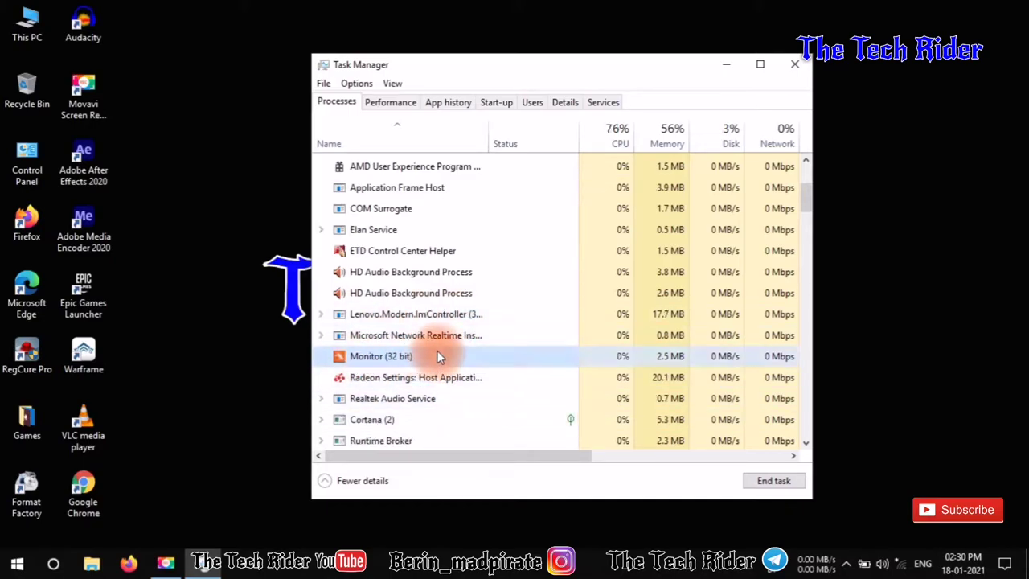
{"action": "right_click", "coordinate": [437, 352]}
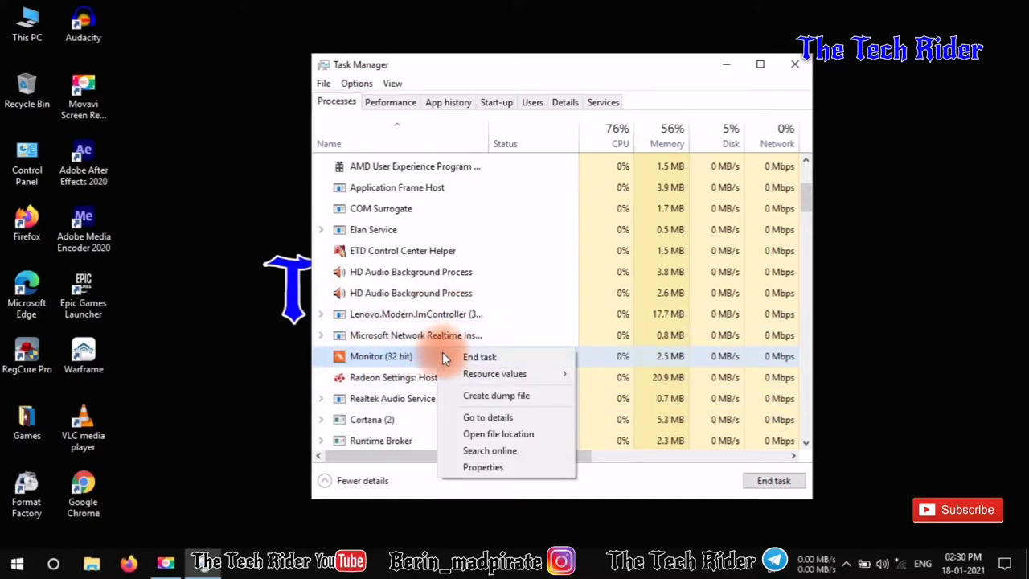
{"action": "left_click", "coordinate": [469, 357]}
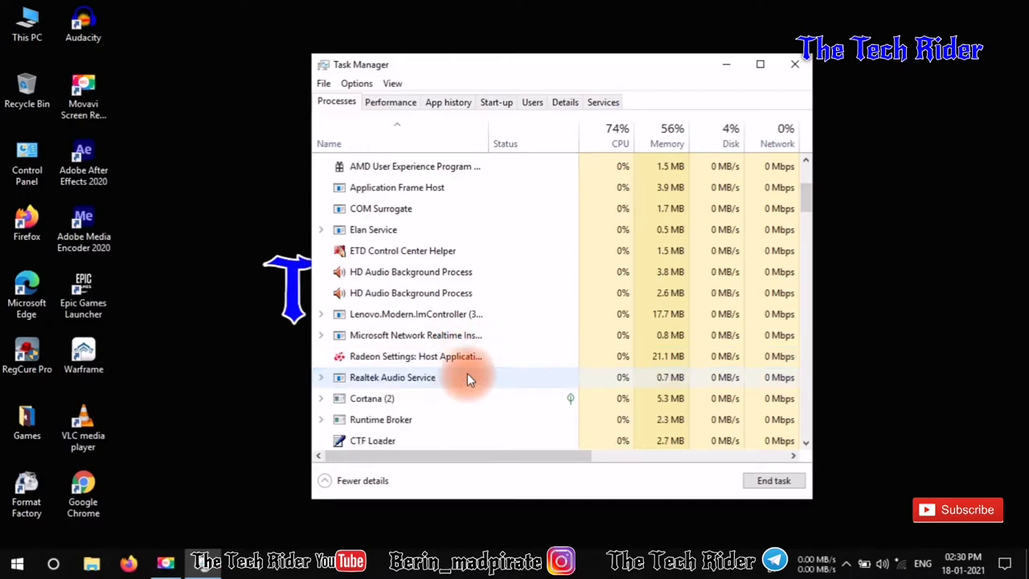
End the FMAPP Application task further down the background processes
{"action": "scroll", "coordinate": [510, 386], "scroll_direction": "down", "scroll_amount": 1}
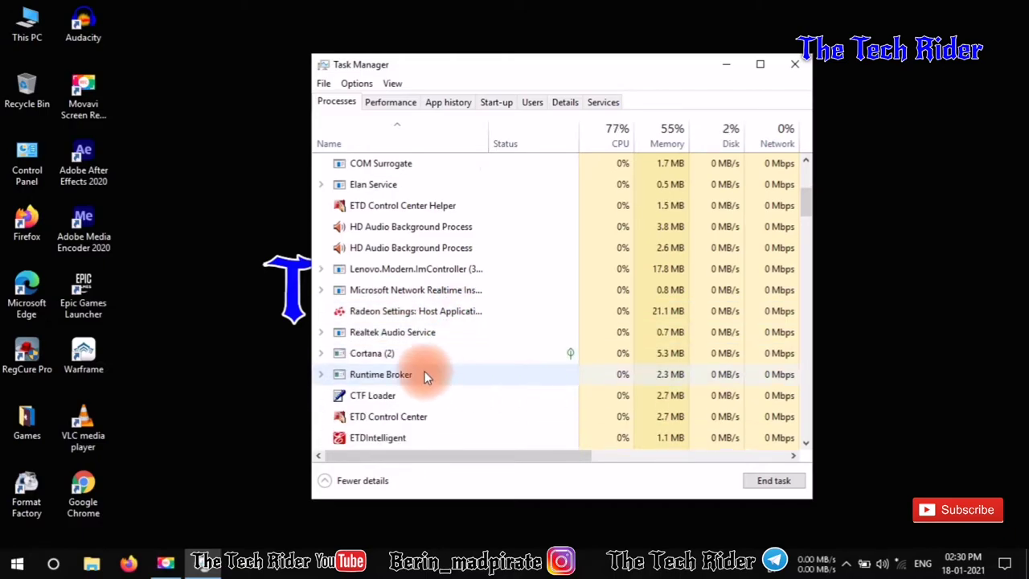
{"action": "scroll", "coordinate": [515, 366], "scroll_direction": "down", "scroll_amount": 1}
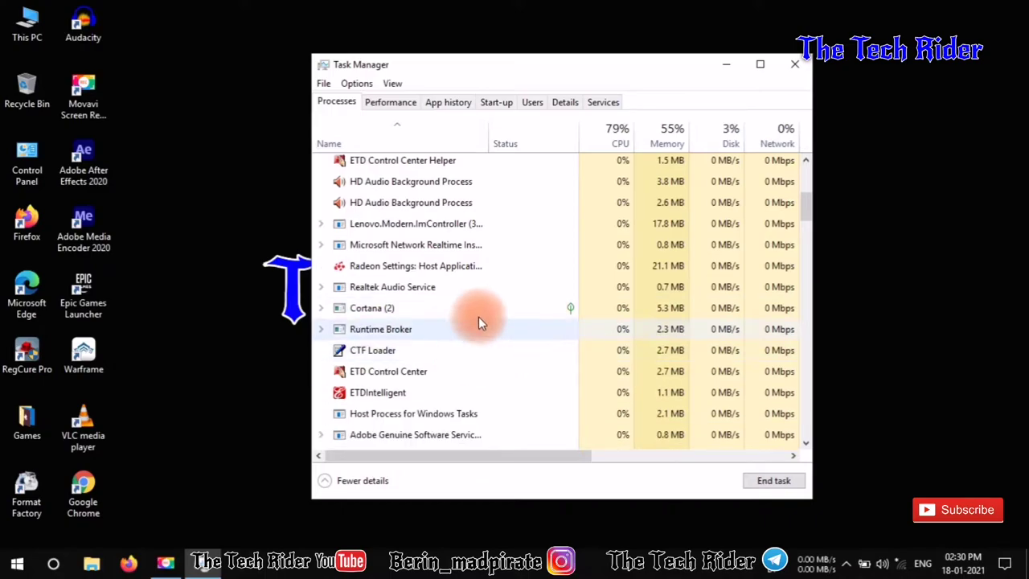
{"action": "scroll", "coordinate": [480, 310], "scroll_direction": "down", "scroll_amount": 1}
{"action": "scroll", "coordinate": [553, 390], "scroll_direction": "down", "scroll_amount": 2}
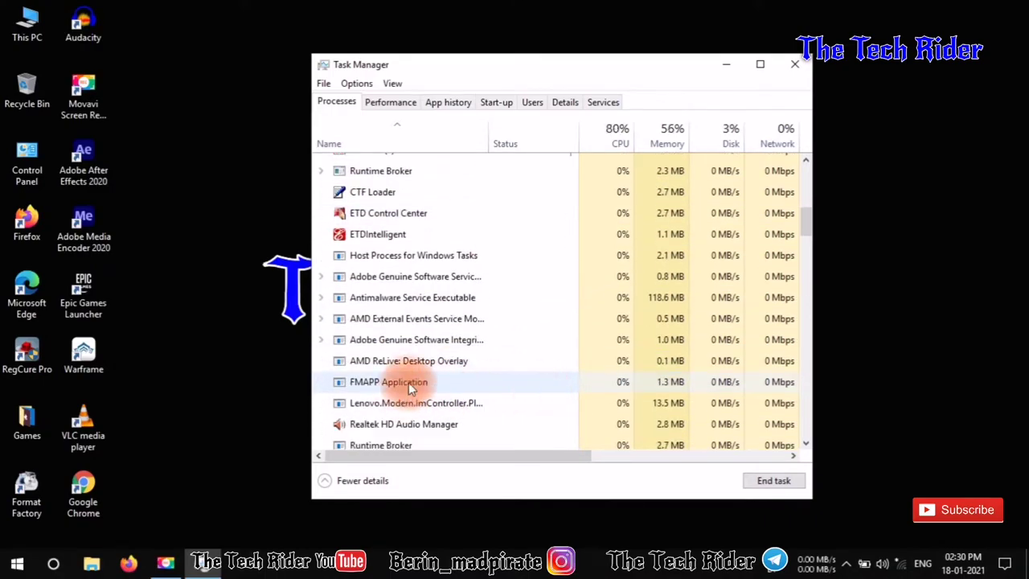
{"action": "scroll", "coordinate": [487, 368], "scroll_direction": "down", "scroll_amount": 1}
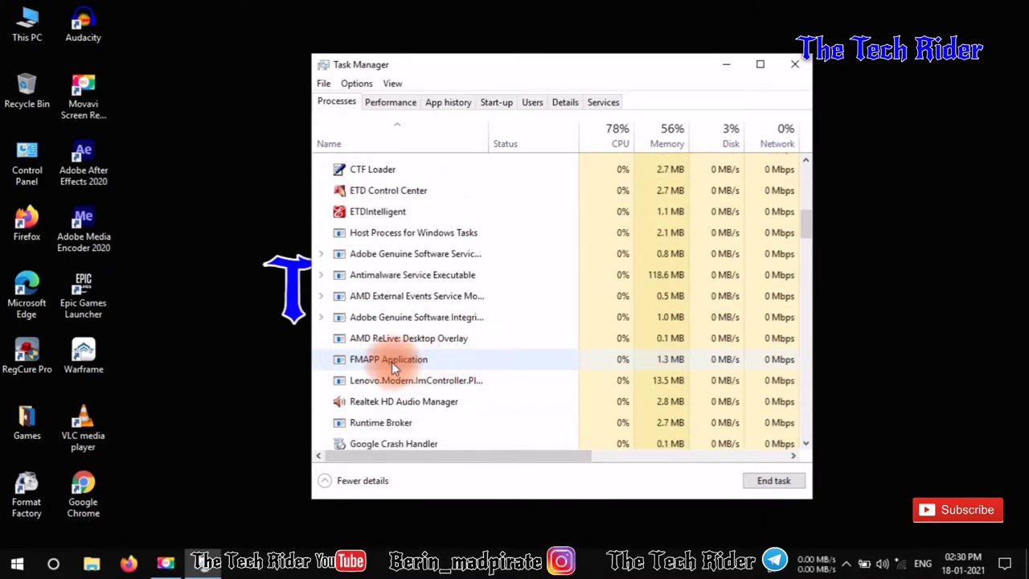
{"action": "left_click", "coordinate": [392, 362]}
{"action": "right_click", "coordinate": [416, 362]}
{"action": "left_click", "coordinate": [454, 371]}
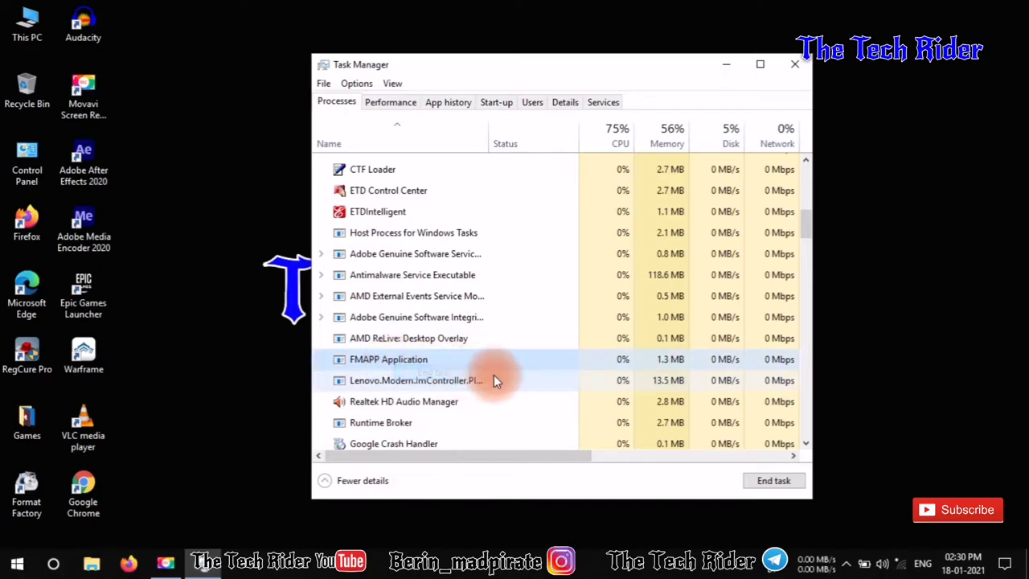
End the Google Crash Handler task among the background processes
{"action": "scroll", "coordinate": [396, 374], "scroll_direction": "down", "scroll_amount": 1}
{"action": "left_click", "coordinate": [376, 381]}
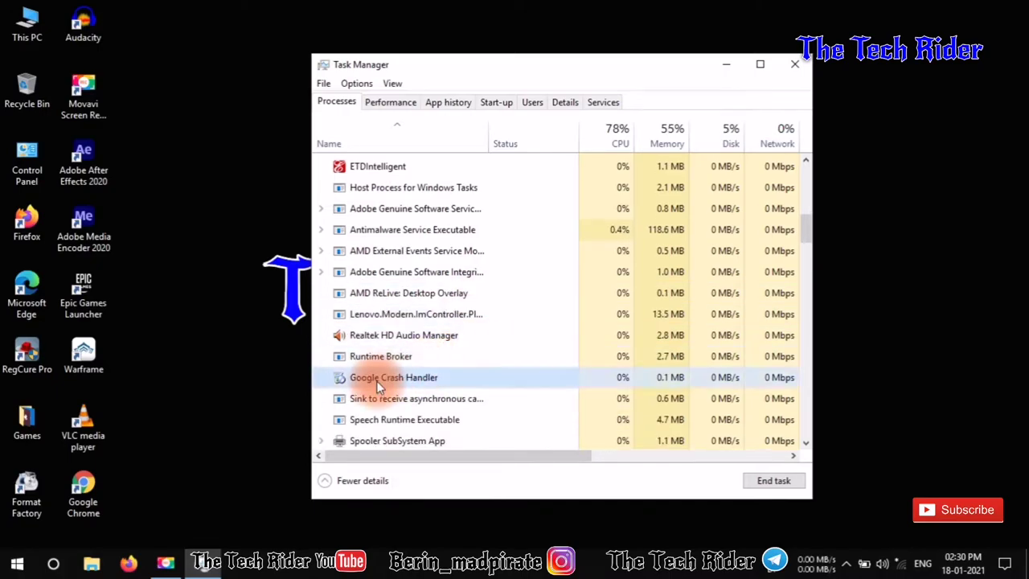
{"action": "right_click", "coordinate": [390, 376]}
{"action": "left_click", "coordinate": [462, 379]}
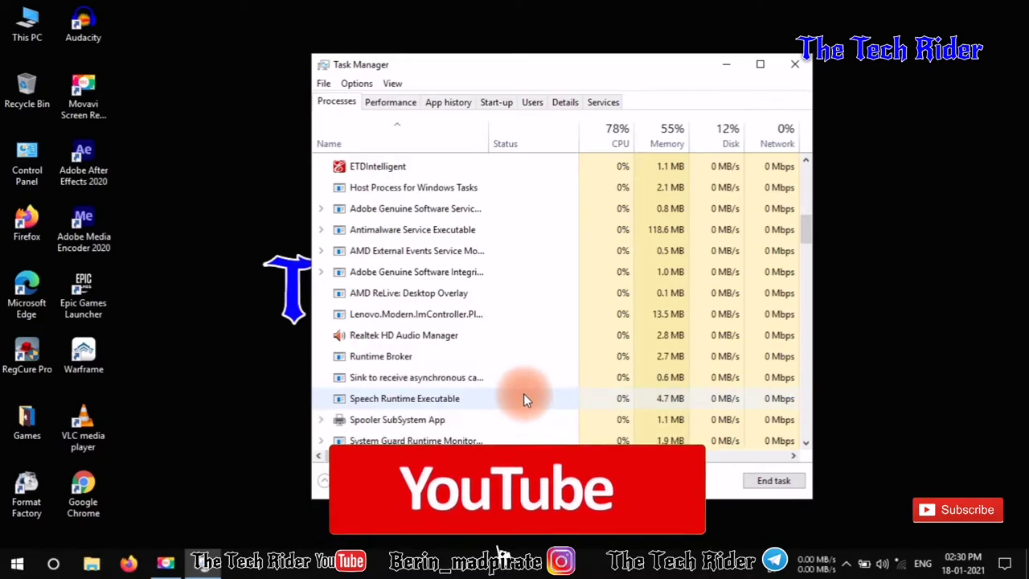
Look through the remaining background processes and the Windows processes in the process list
{"action": "scroll", "coordinate": [524, 394], "scroll_direction": "down", "scroll_amount": 1}
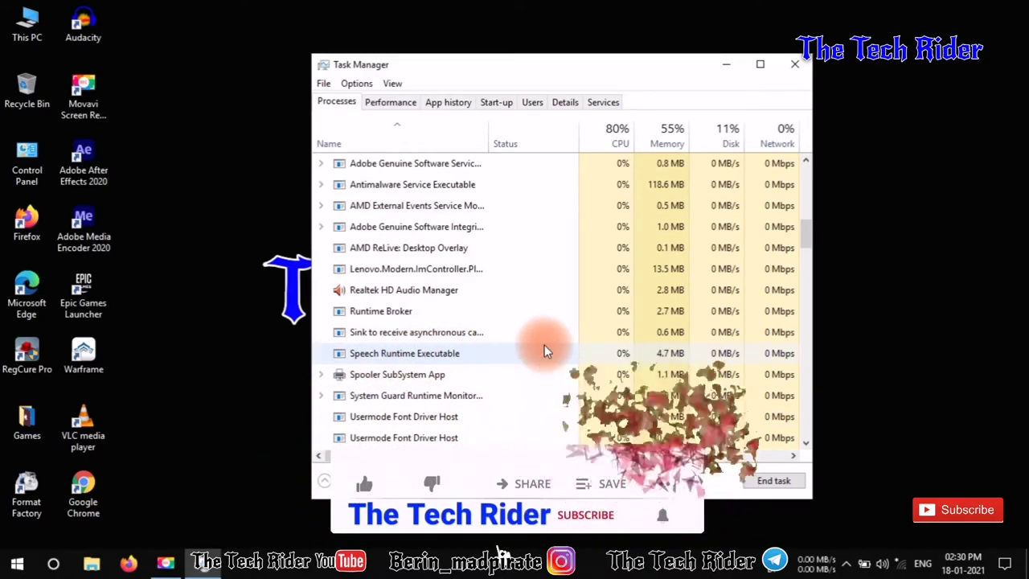
{"action": "scroll", "coordinate": [544, 351], "scroll_direction": "down", "scroll_amount": 3}
{"action": "scroll", "coordinate": [520, 346], "scroll_direction": "down", "scroll_amount": 1}
{"action": "scroll", "coordinate": [499, 362], "scroll_direction": "down", "scroll_amount": 3}
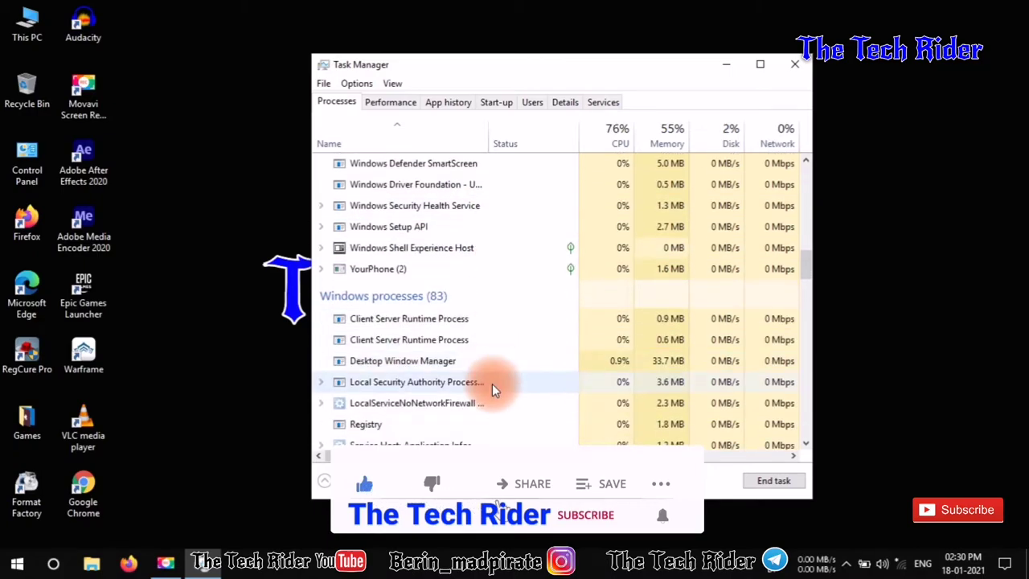
{"action": "scroll", "coordinate": [517, 347], "scroll_direction": "down", "scroll_amount": 2}
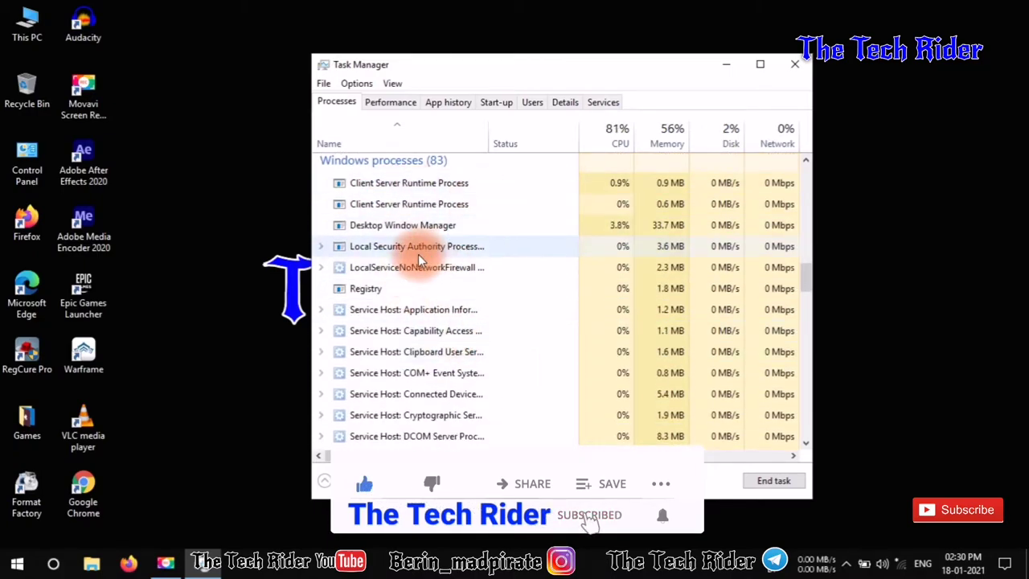
{"action": "scroll", "coordinate": [523, 320], "scroll_direction": "down", "scroll_amount": 7}
{"action": "scroll", "coordinate": [523, 320], "scroll_direction": "down", "scroll_amount": 5}
{"action": "scroll", "coordinate": [479, 239], "scroll_direction": "up", "scroll_amount": 3}
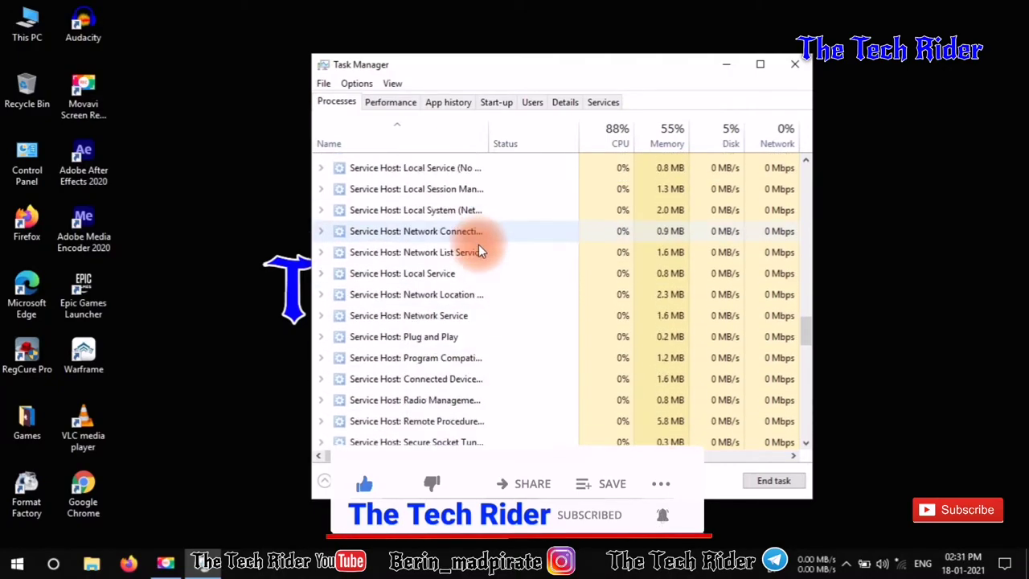
{"action": "scroll", "coordinate": [479, 241], "scroll_direction": "up", "scroll_amount": 10}
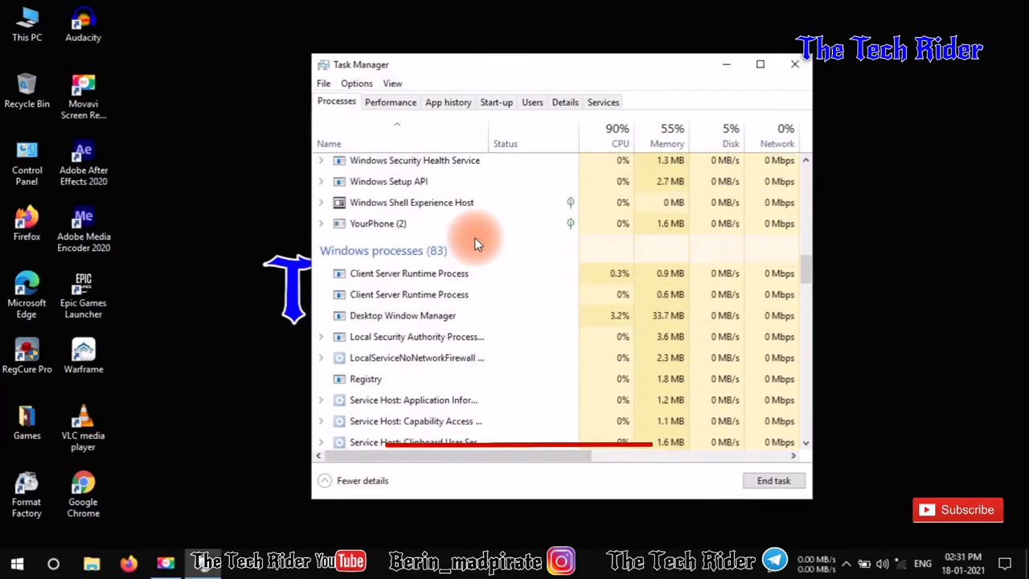
{"action": "scroll", "coordinate": [475, 239], "scroll_direction": "up", "scroll_amount": 10}
{"action": "scroll", "coordinate": [475, 247], "scroll_direction": "up", "scroll_amount": 7}
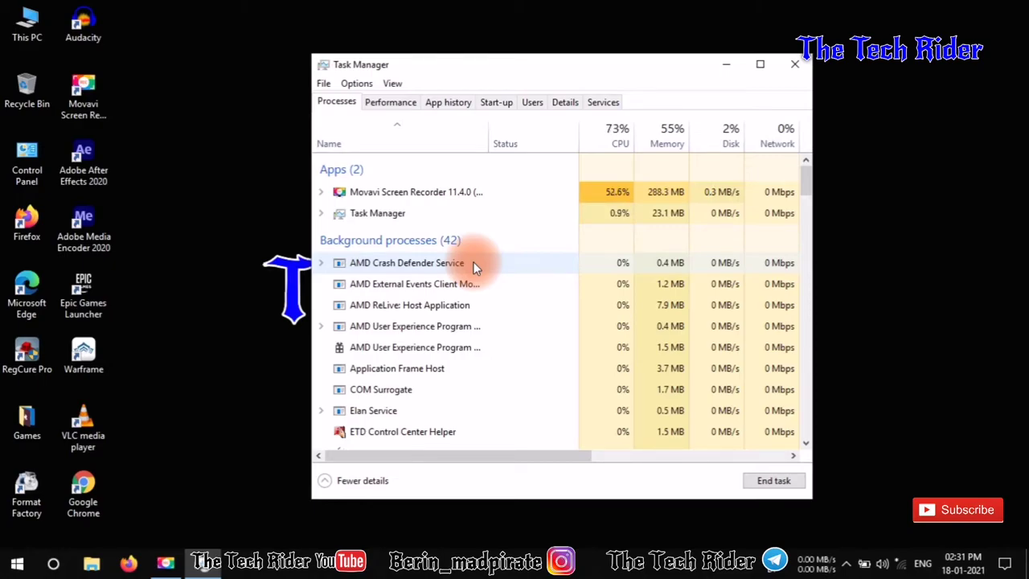
Disable the EpicGamesLauncher and Monitor entries among the start-up programs
{"action": "left_click", "coordinate": [509, 102]}
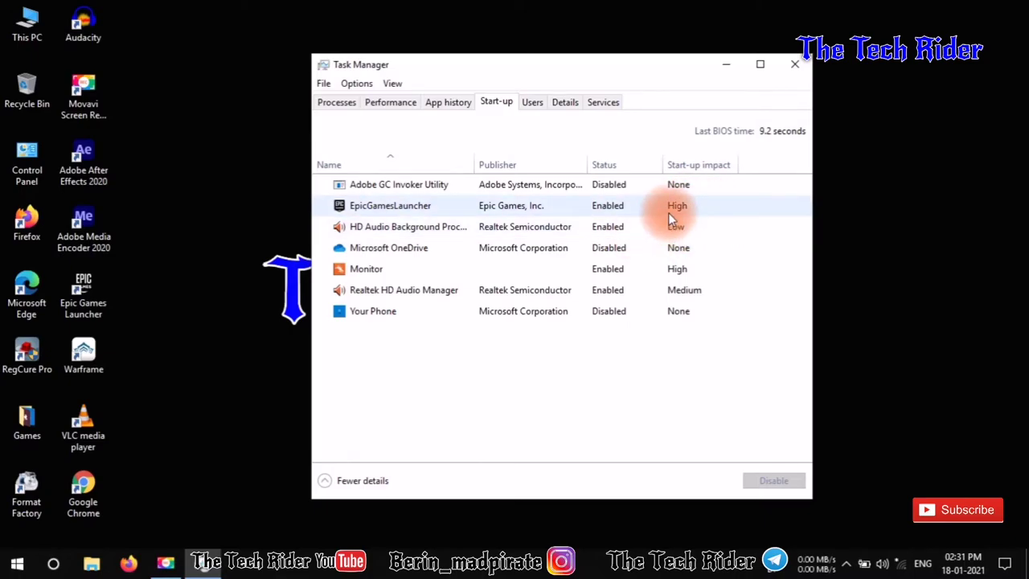
{"action": "left_click", "coordinate": [597, 205]}
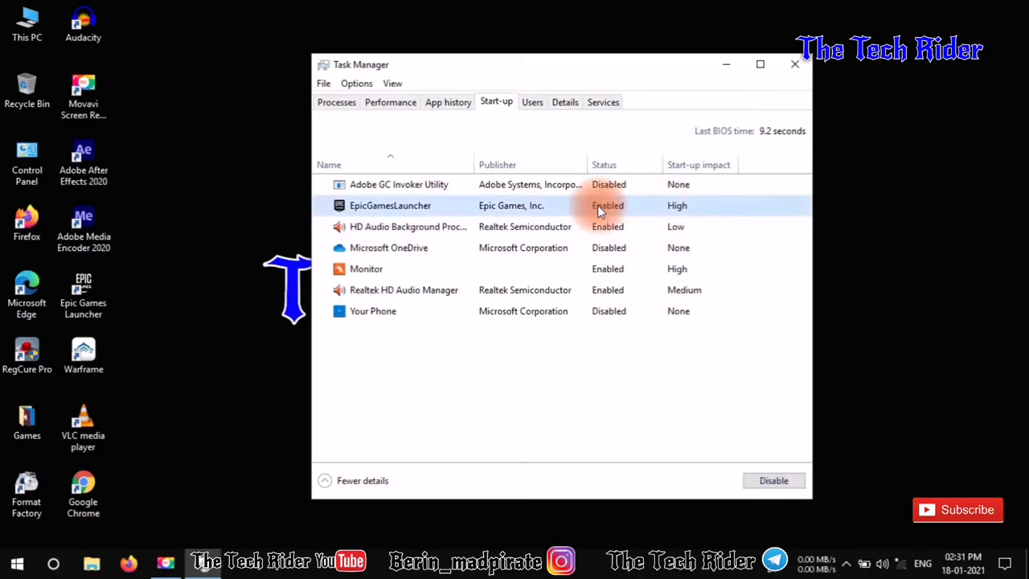
{"action": "left_click", "coordinate": [796, 480]}
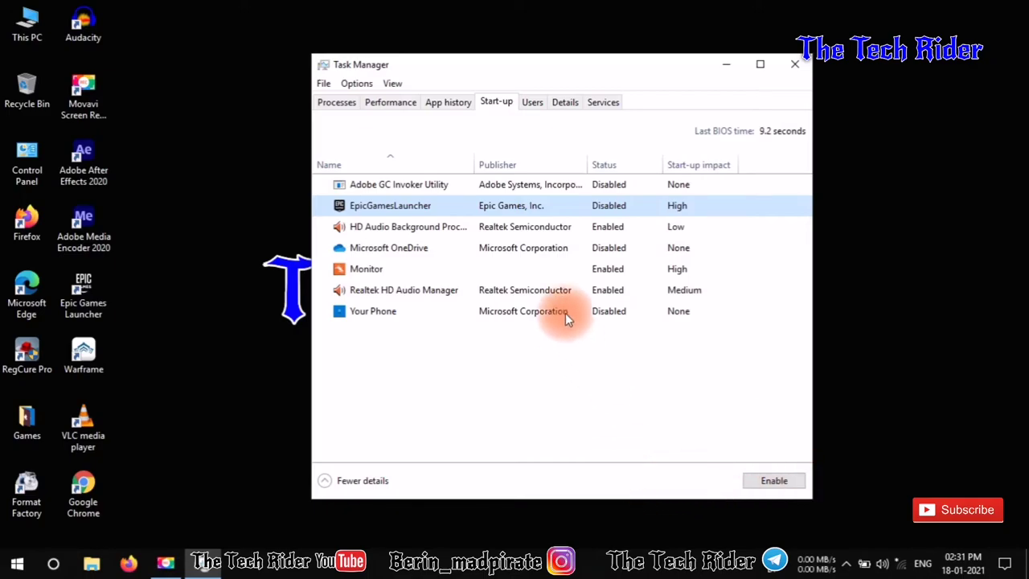
{"action": "left_click", "coordinate": [611, 269]}
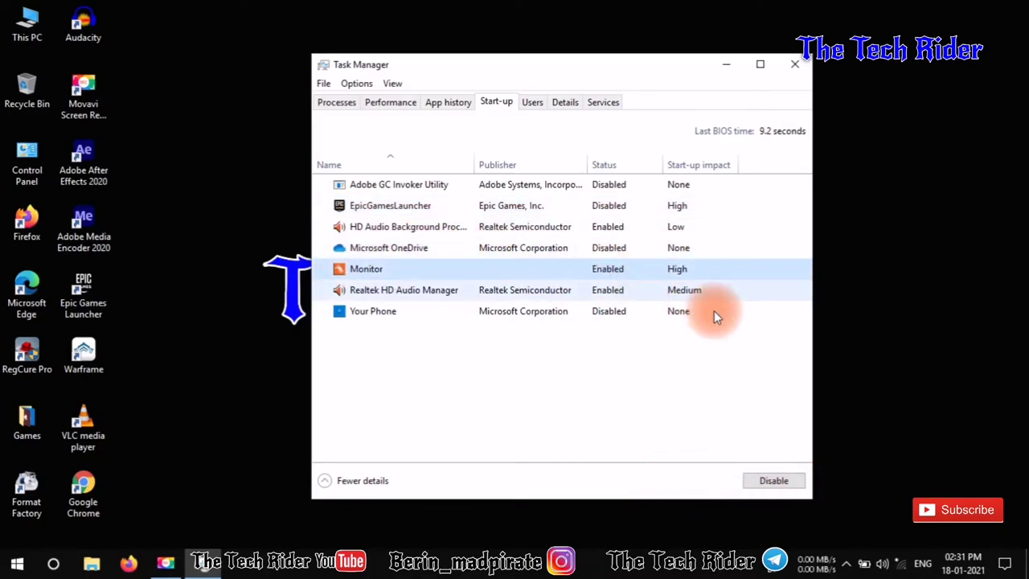
{"action": "left_click", "coordinate": [776, 481]}
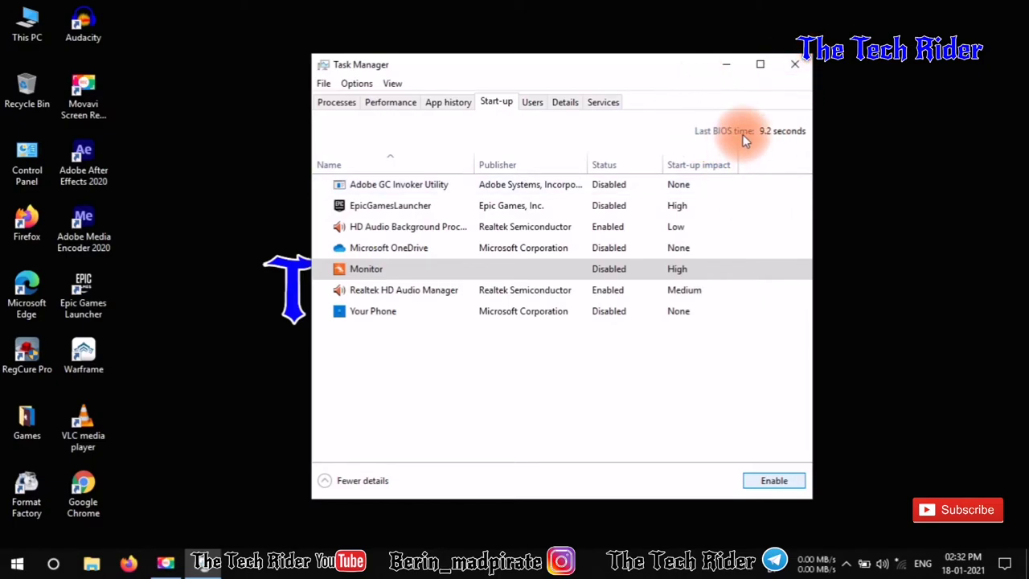
Close Task Manager and refresh the desktop
{"action": "left_click", "coordinate": [794, 65]}
{"action": "right_click", "coordinate": [555, 160]}
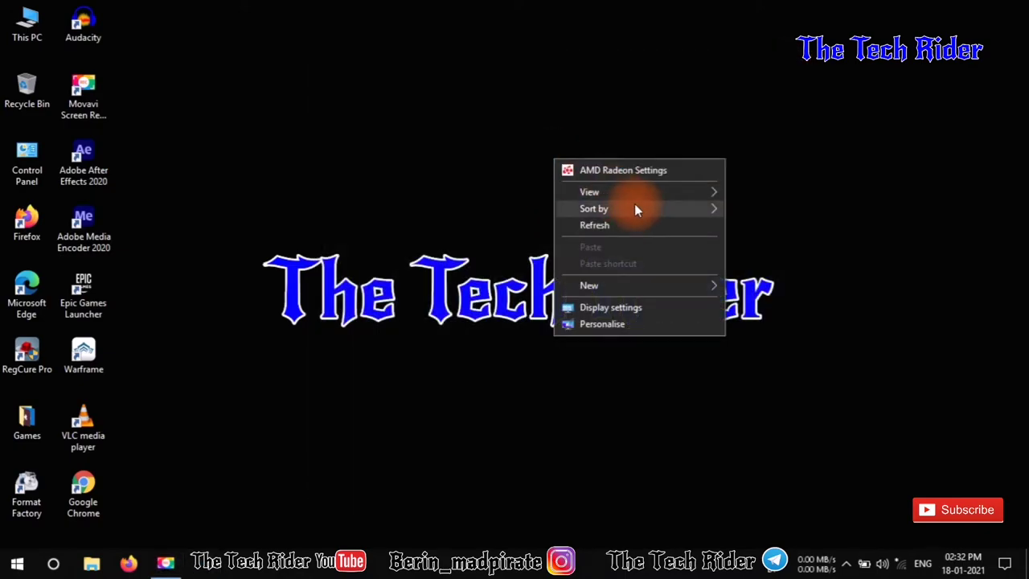
{"action": "left_click", "coordinate": [595, 225]}
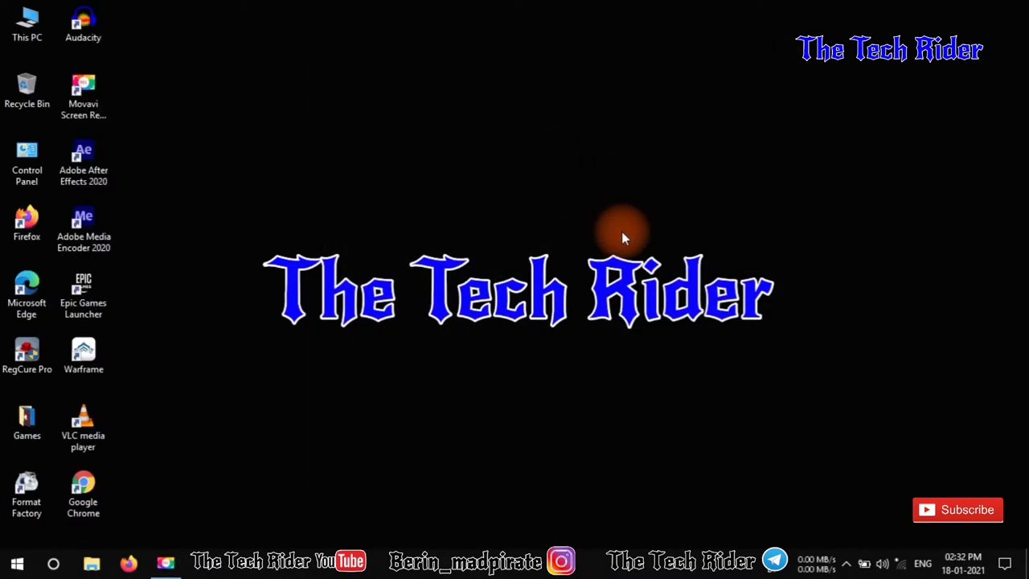